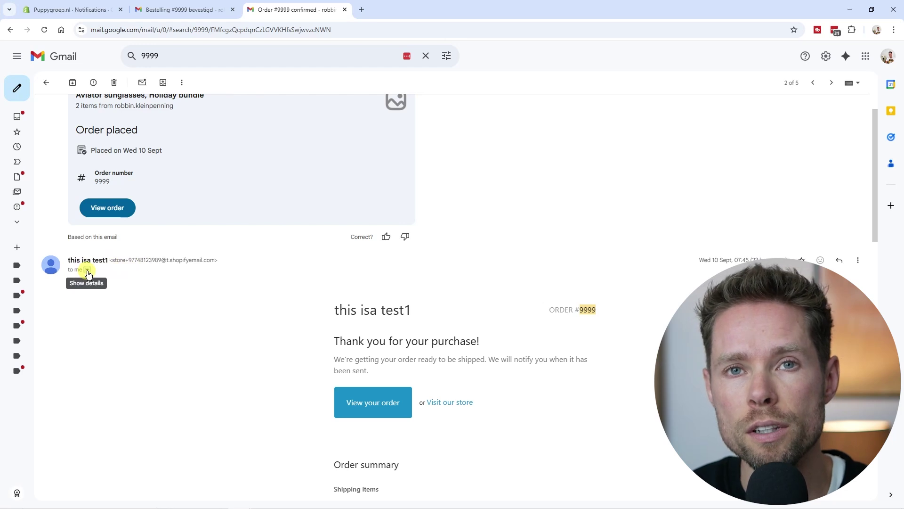
Step: Show the test store confirmation's sender details and examine its from address, plus the from, mailed-by and signed-by fields of the Puppygroep.nl confirmation
click(87, 270)
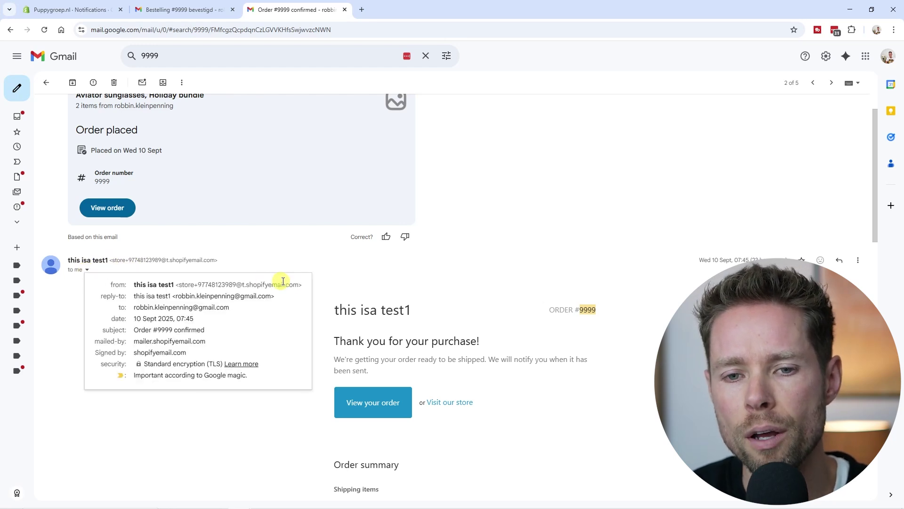
drag(300, 284, 178, 285)
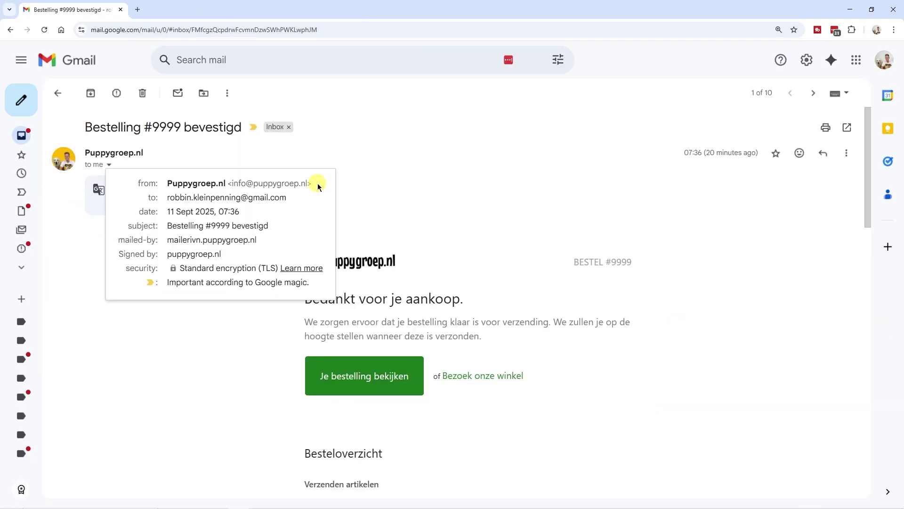
drag(317, 183, 139, 184)
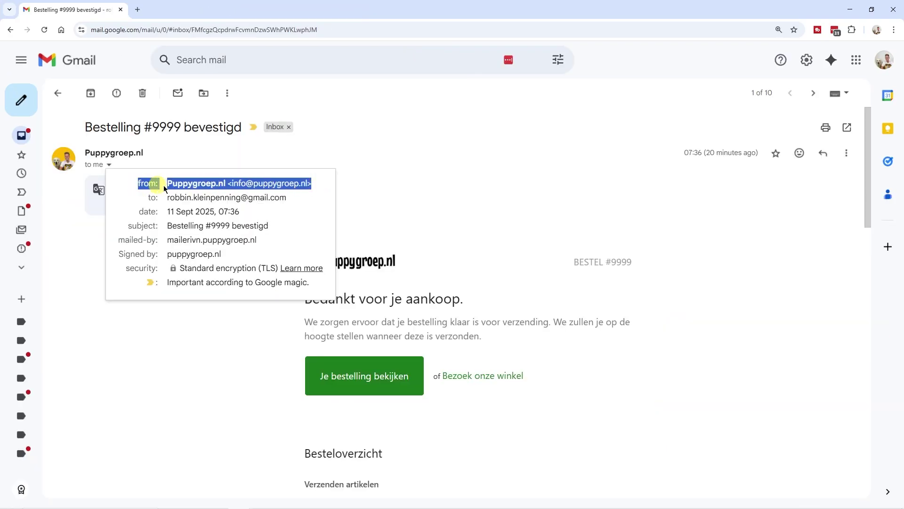
drag(313, 186, 226, 183)
drag(264, 240, 118, 241)
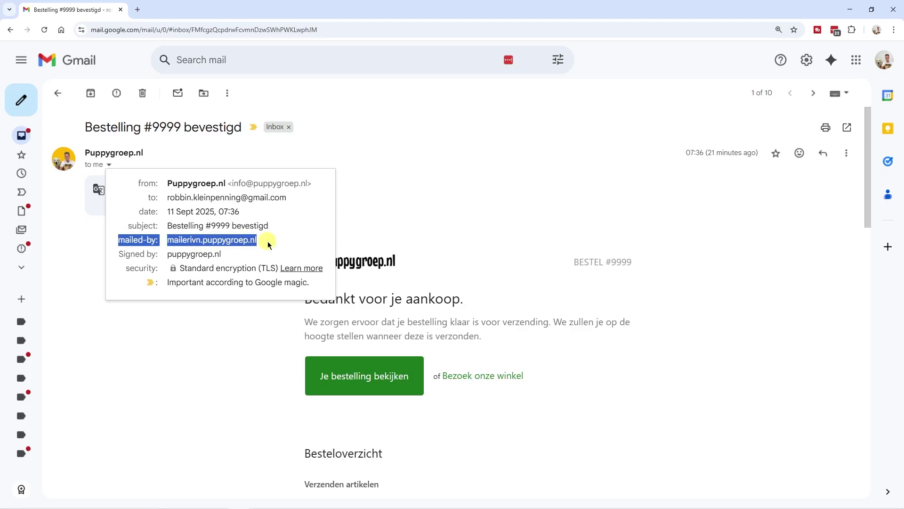
drag(246, 253, 132, 255)
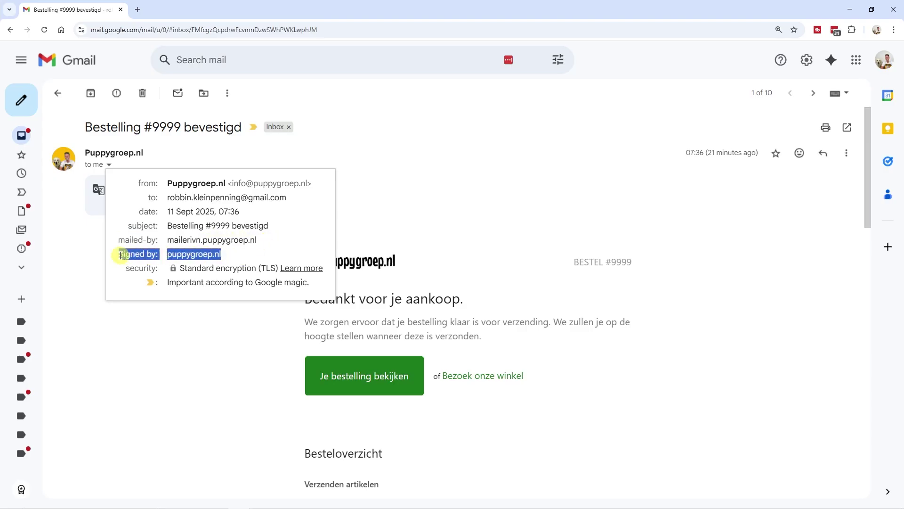
click(228, 256)
drag(229, 256, 166, 255)
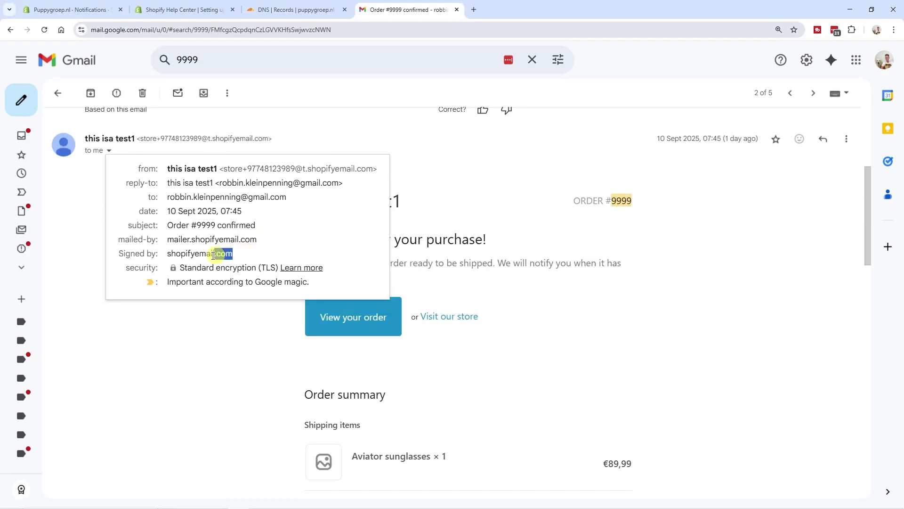
Step: Examine the signed-by domain and sender address in the test store's order confirmation details
drag(213, 255, 163, 259)
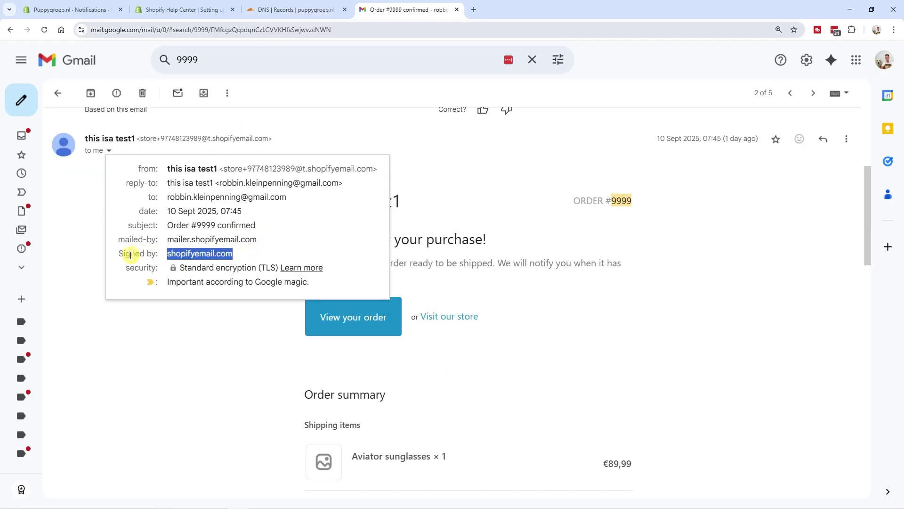
drag(271, 244, 231, 168)
click(230, 168)
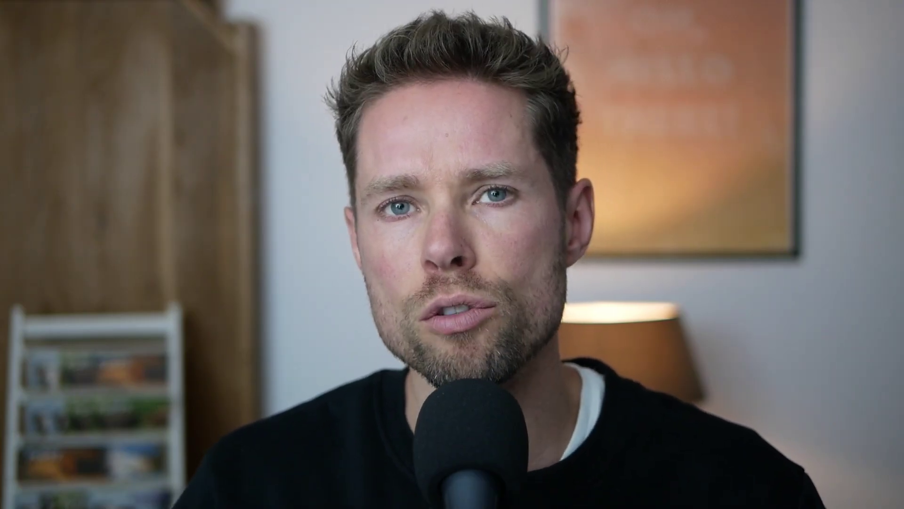
drag(312, 183, 233, 183)
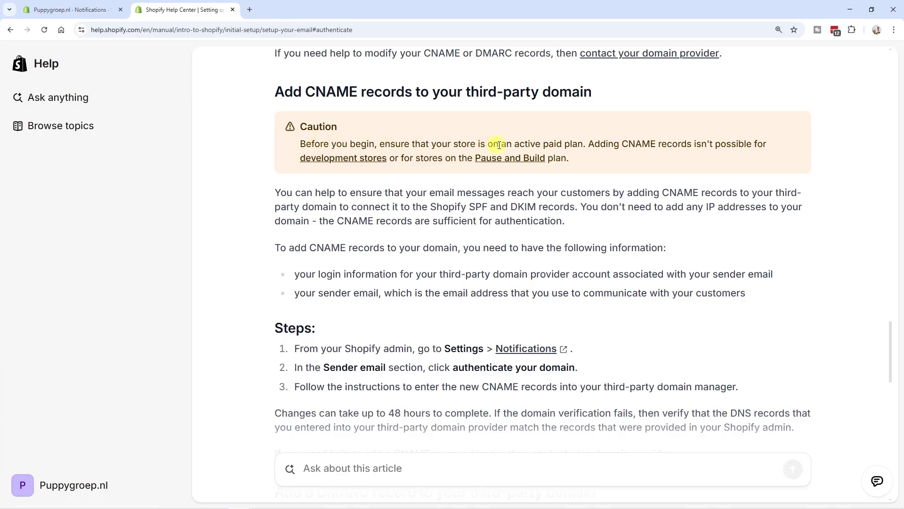
Step: Read the active paid plan requirement and the section on adding CNAME records in the Shopify Help Center article
drag(516, 144, 567, 142)
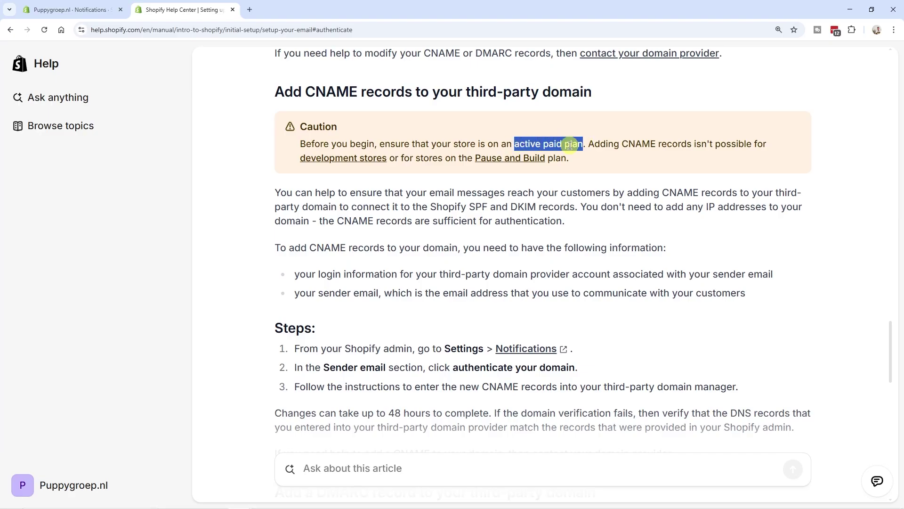
drag(441, 92, 597, 96)
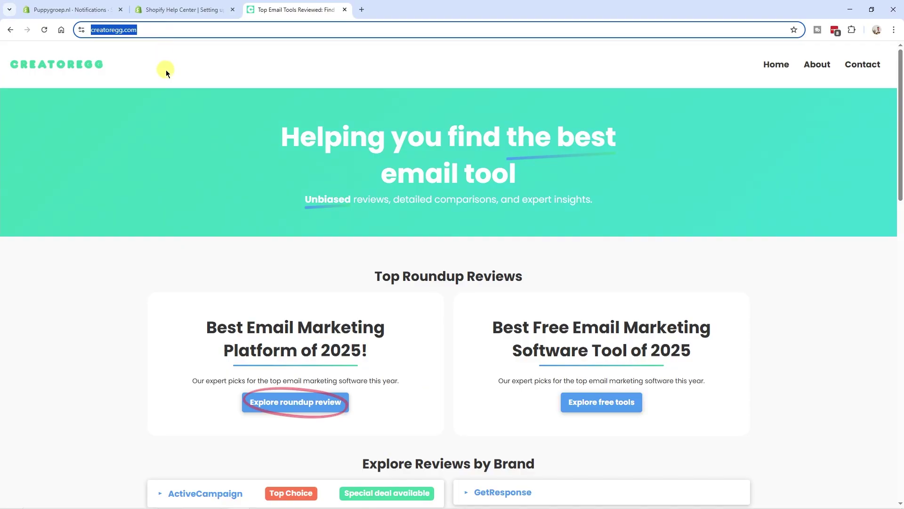
click(121, 31)
triple_click(176, 30)
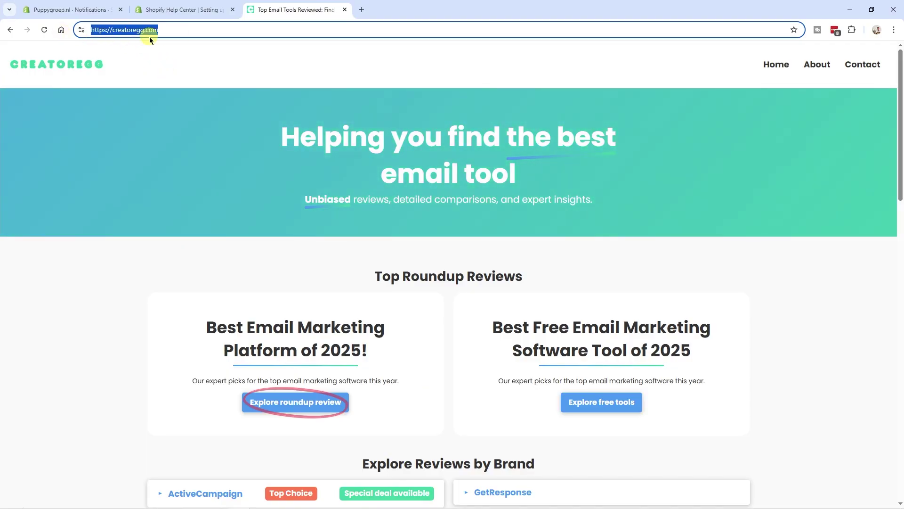
key(ctrl+v)
triple_click(148, 31)
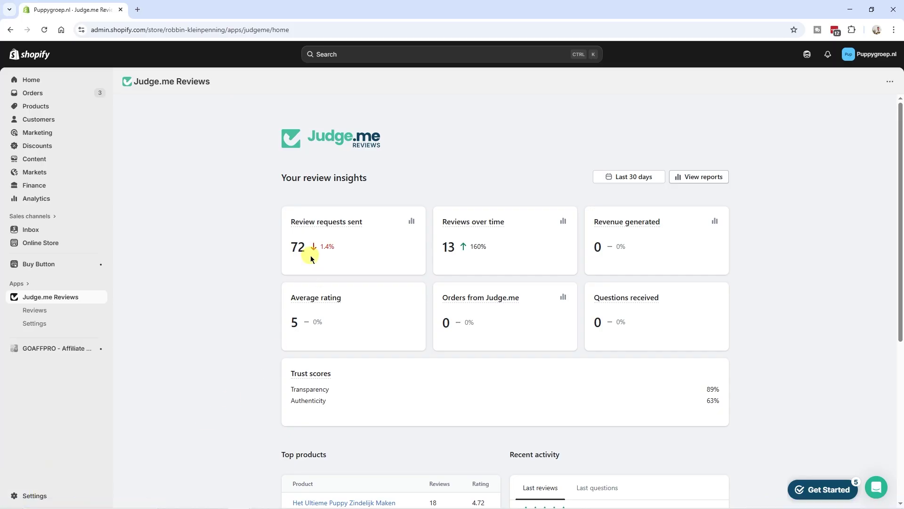
Step: Open the store's Notifications settings in the Shopify admin and review the sender email section
click(38, 498)
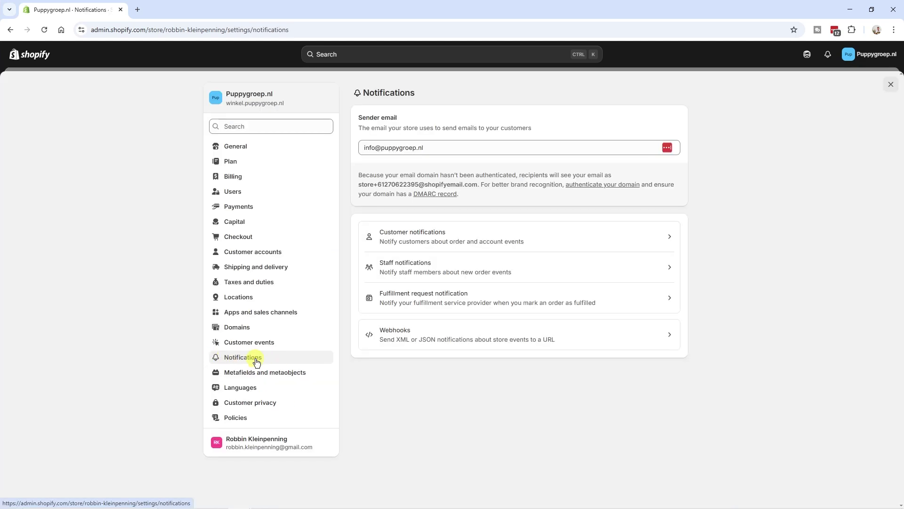
drag(359, 118, 531, 128)
click(354, 132)
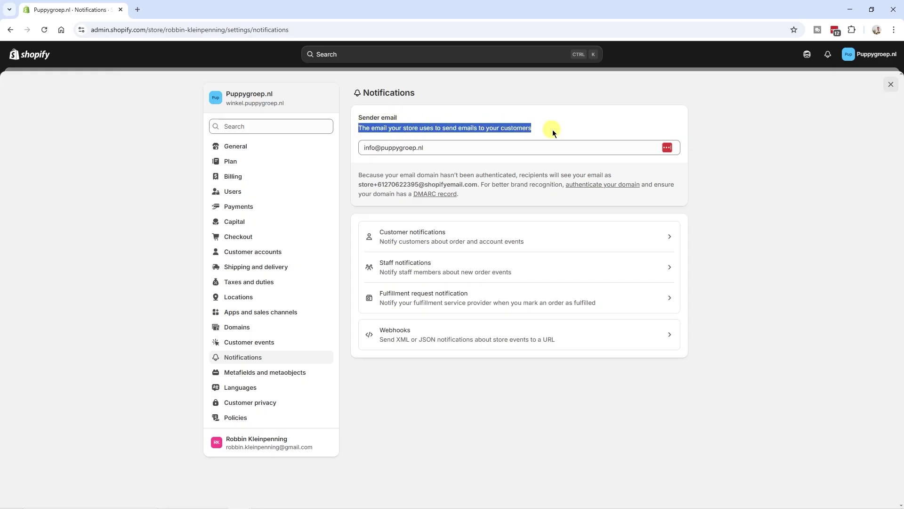
click(448, 147)
drag(448, 148, 343, 147)
click(371, 151)
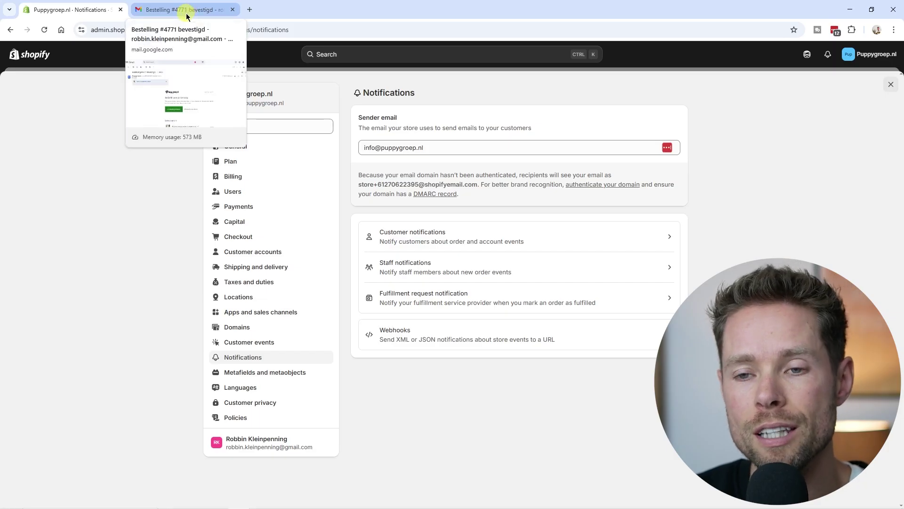
Step: Switch to Gmail, check the reply-to address in the order confirmation's sender details, and return to the Shopify notification settings
click(186, 13)
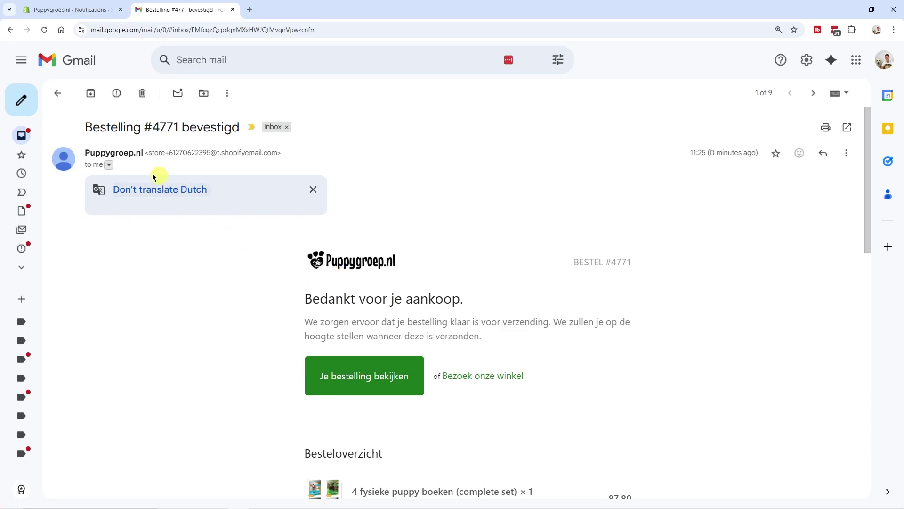
click(109, 165)
drag(313, 196, 236, 197)
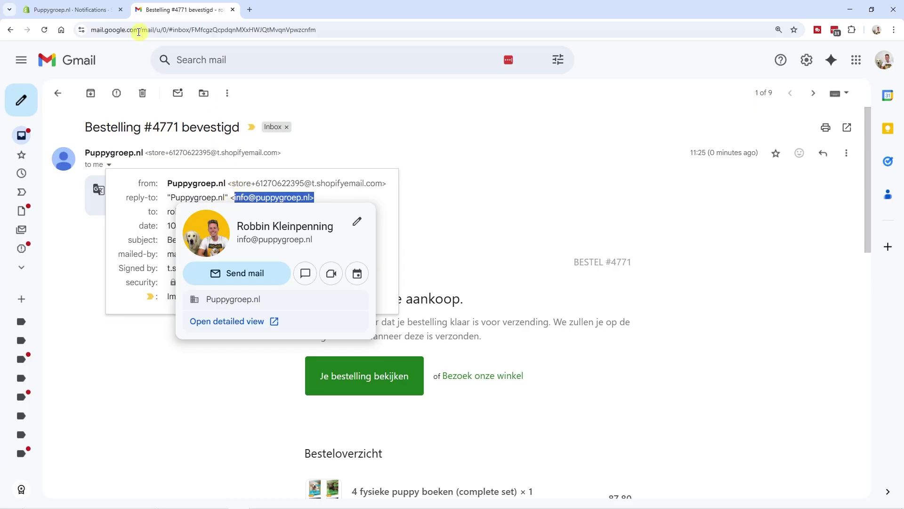
click(70, 9)
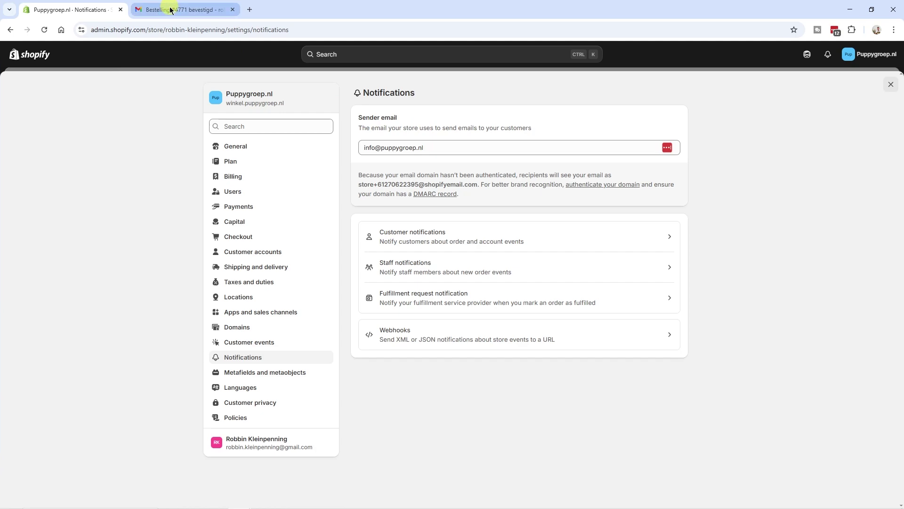
Step: Read the contact line at the end of the order confirmation in Gmail and return to the Shopify notification settings
click(226, 10)
scroll(257, 231, down, 10)
scroll(261, 238, down, 4)
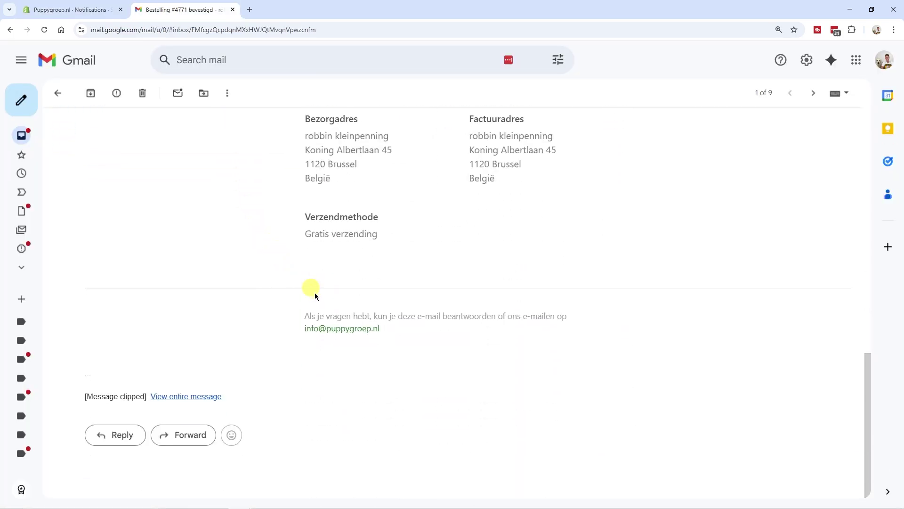
drag(305, 316, 413, 334)
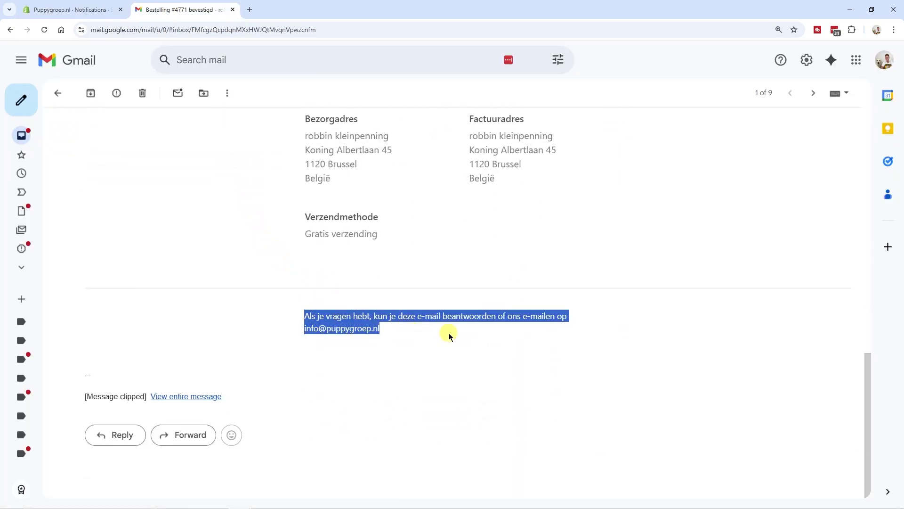
click(376, 323)
scroll(377, 314, up, 15)
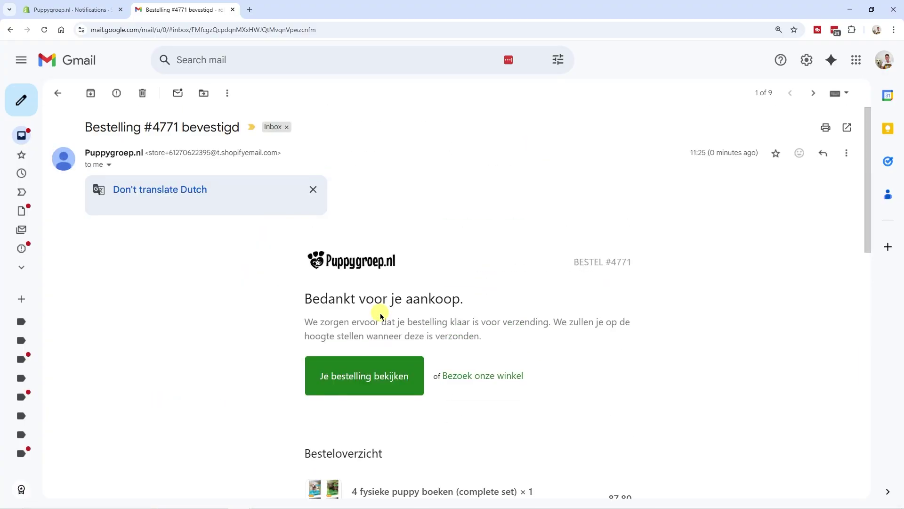
key(ctrl+shift+Tab)
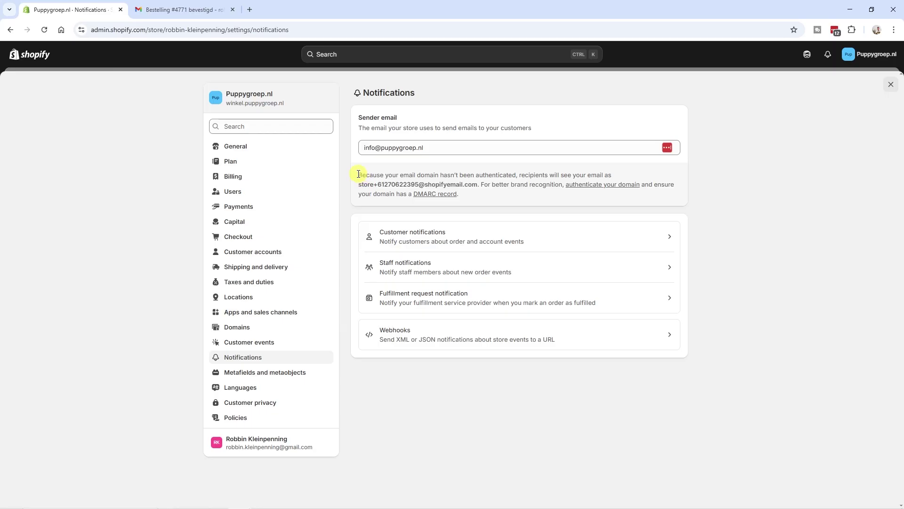
Step: Read the notice about the unauthenticated sender domain, open its domain authentication instructions, and review the requirement for new DNS records
drag(358, 173, 505, 195)
click(515, 198)
click(620, 185)
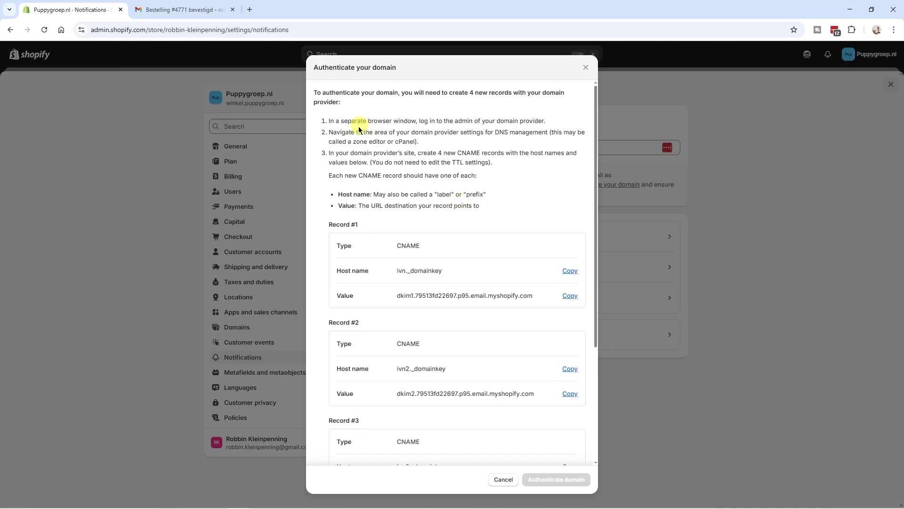
drag(402, 93, 568, 103)
click(570, 103)
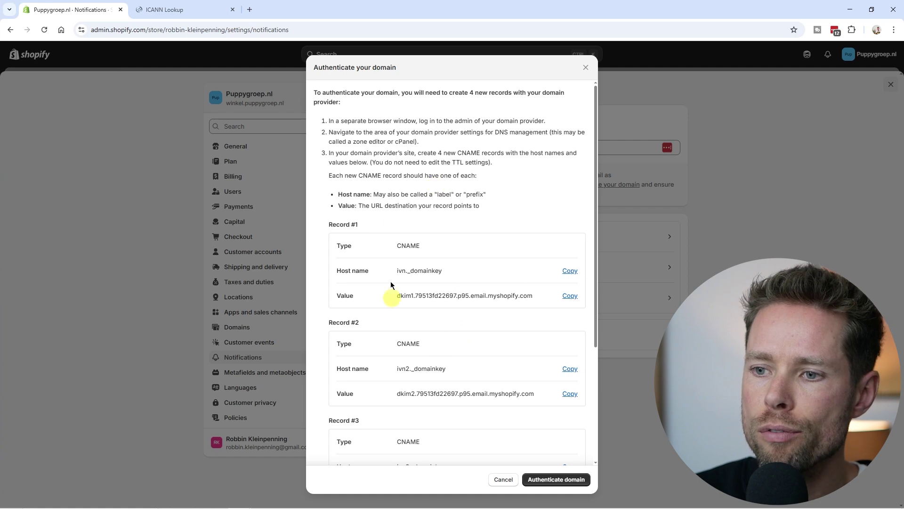
Step: Switch to ICANN Lookup, look up the domain puppygroep.nl, and check its nameservers
mouse_move(180, 9)
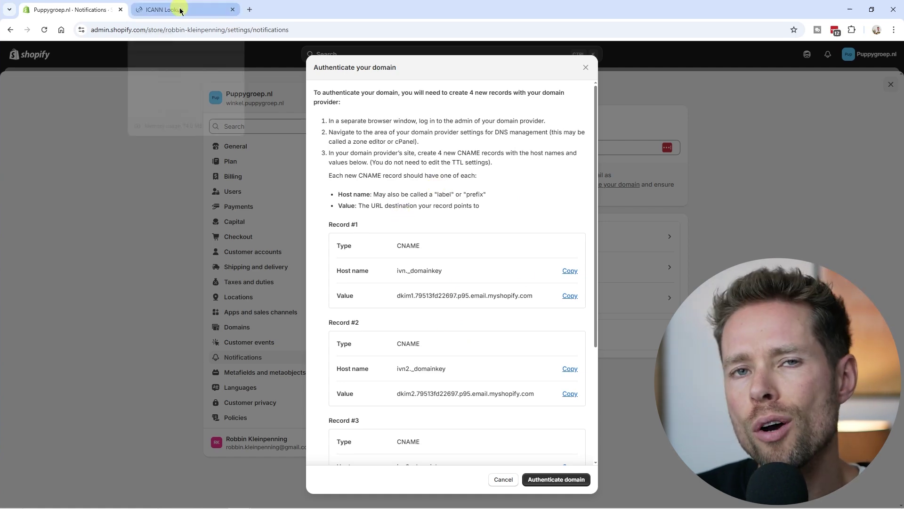
click(182, 10)
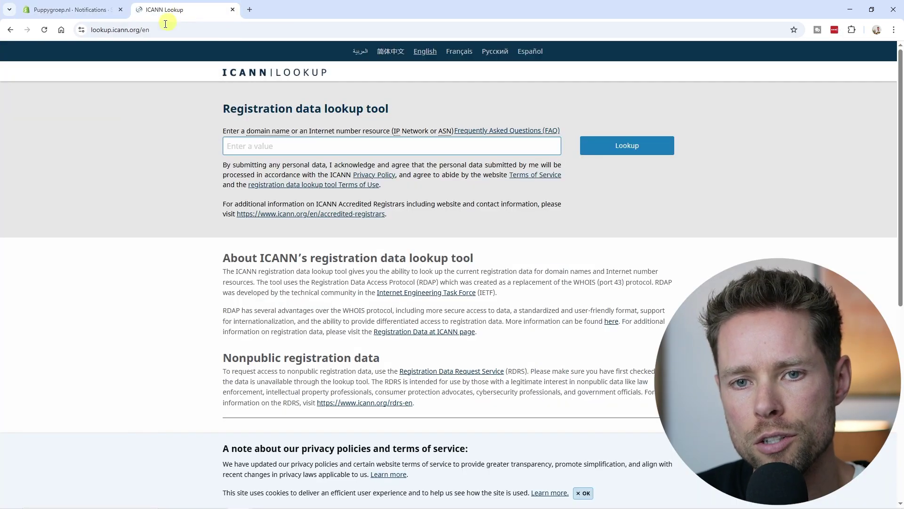
double_click(309, 145)
click(332, 146)
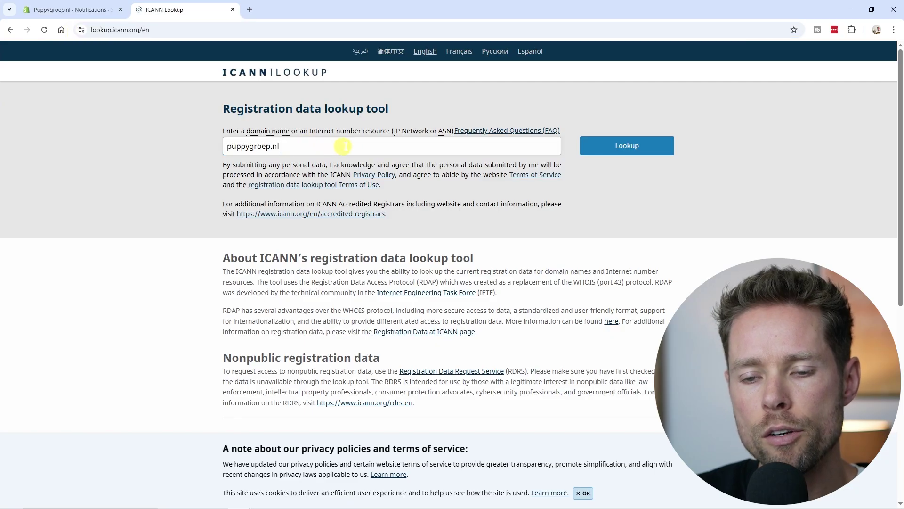
click(641, 153)
scroll(424, 236, down, 2)
drag(303, 290, 220, 280)
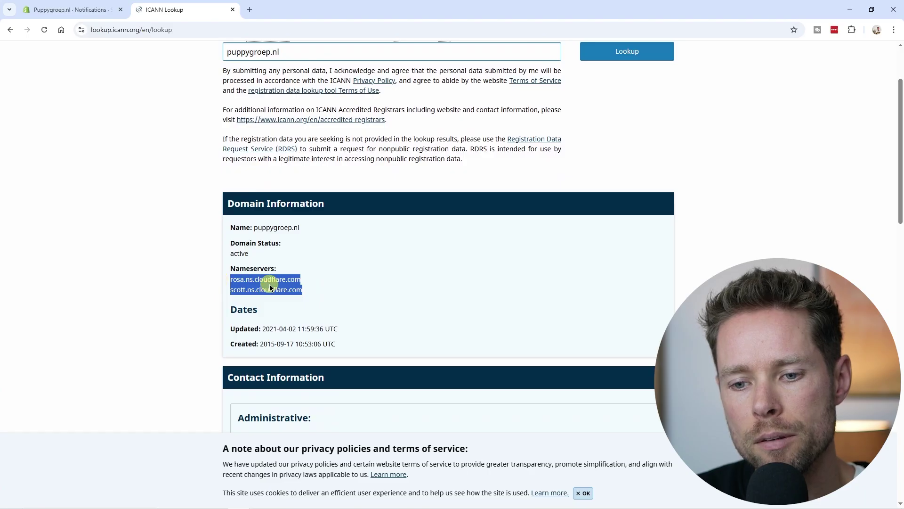
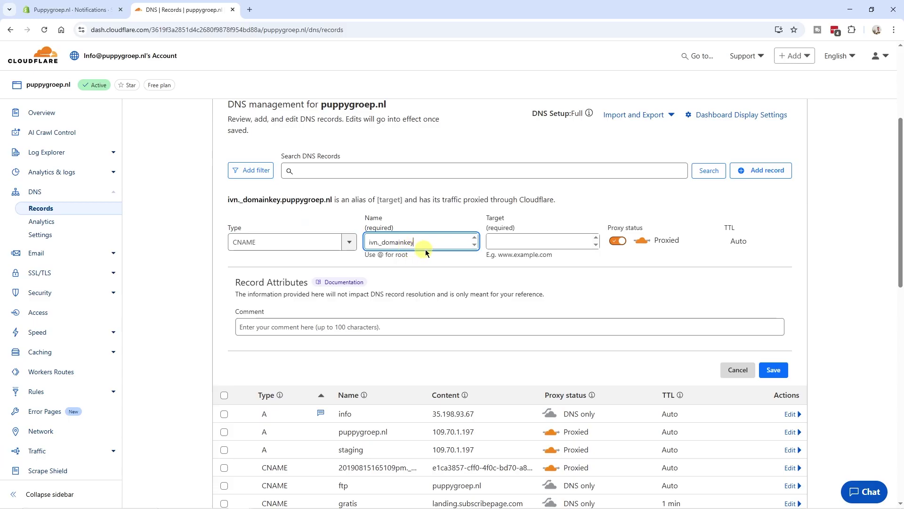
Step: Copy the Record #1 value from Shopify into the target of Cloudflare's ivn._domainkey CNAME record and set its proxy status to DNS only
click(87, 13)
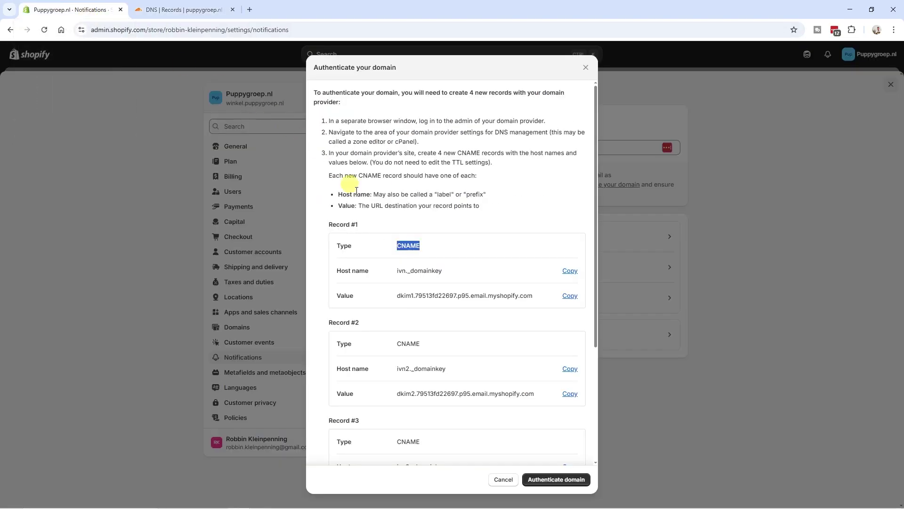
click(570, 296)
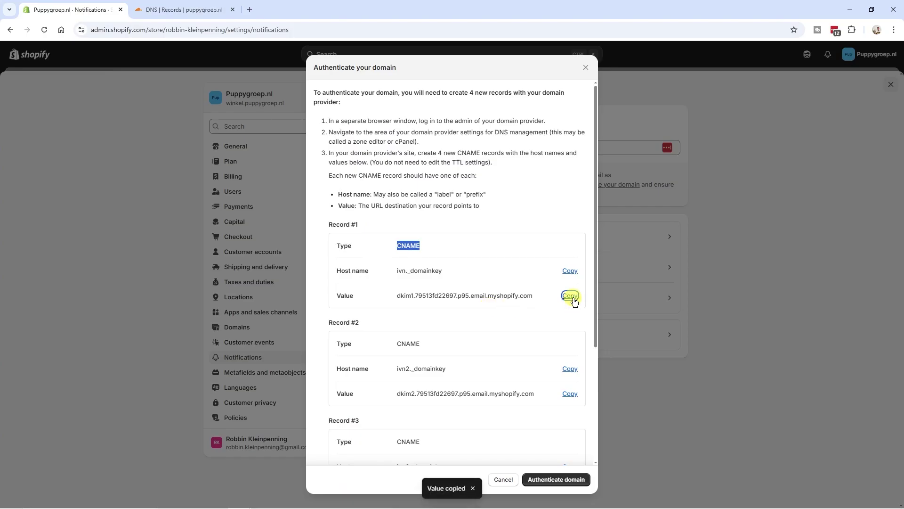
click(175, 11)
click(517, 243)
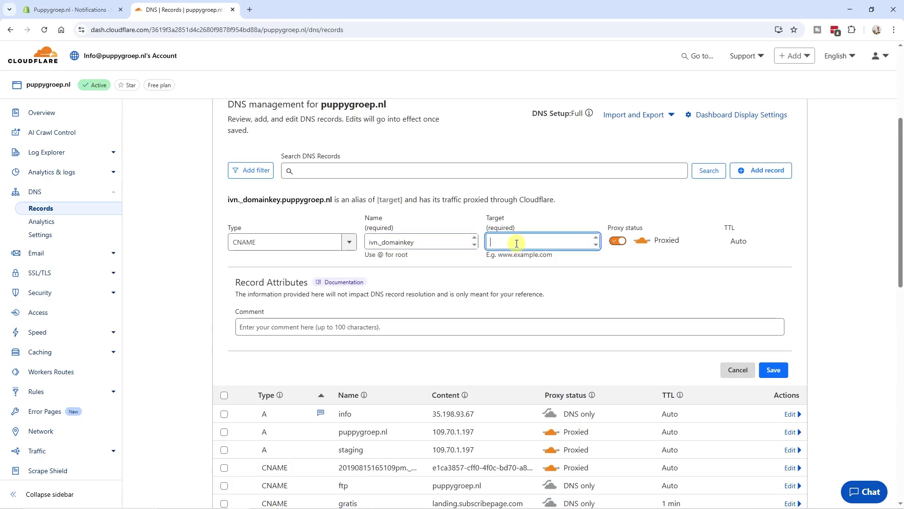
key(ctrl+v)
drag(518, 242, 468, 228)
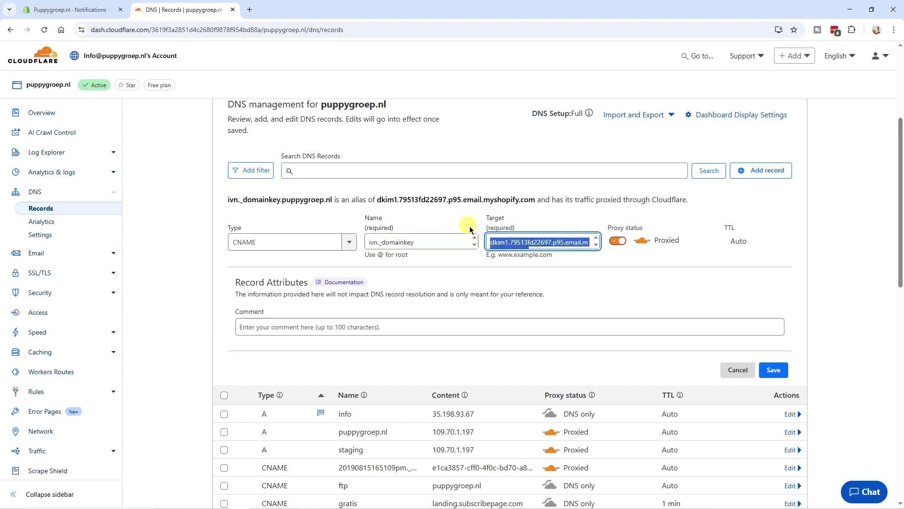
click(617, 241)
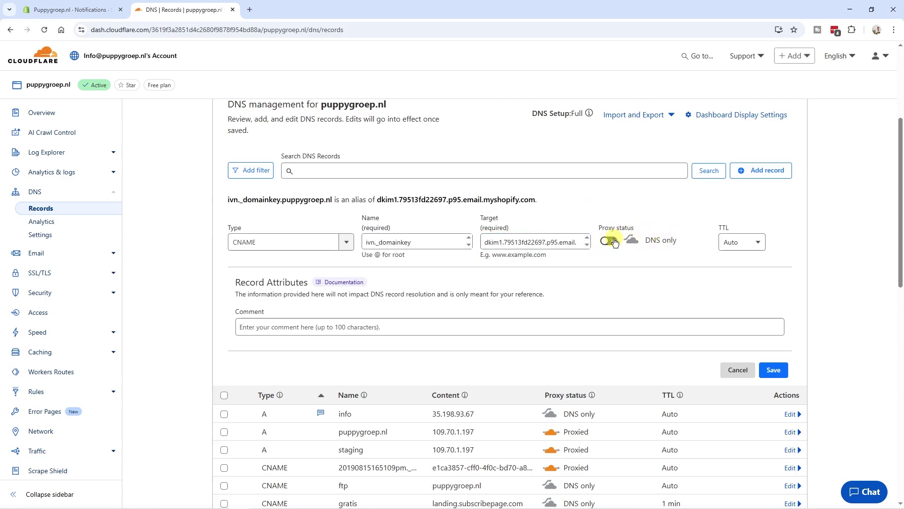
Step: Add a comment to the ivn._domainkey record noting Shopify email domain authentication for the store's sender address, and save the record
drag(646, 243, 673, 240)
click(677, 239)
click(347, 327)
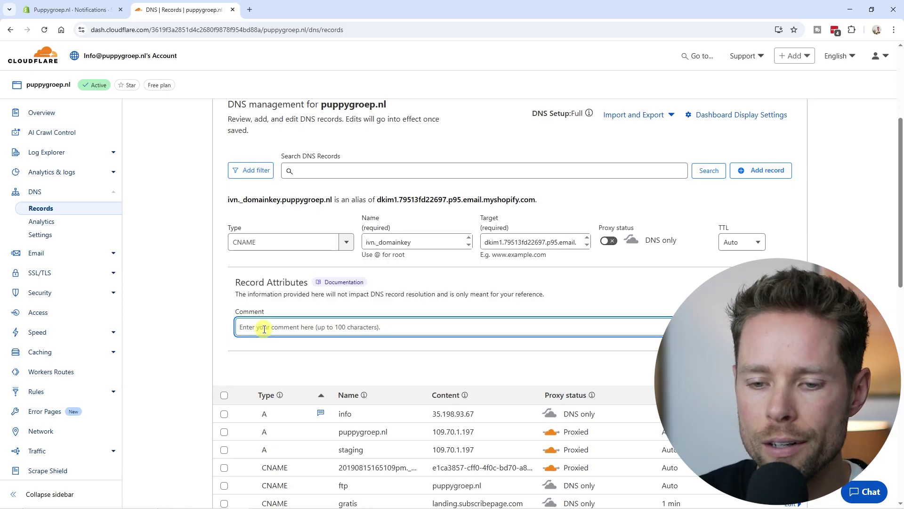
key(ctrl+v)
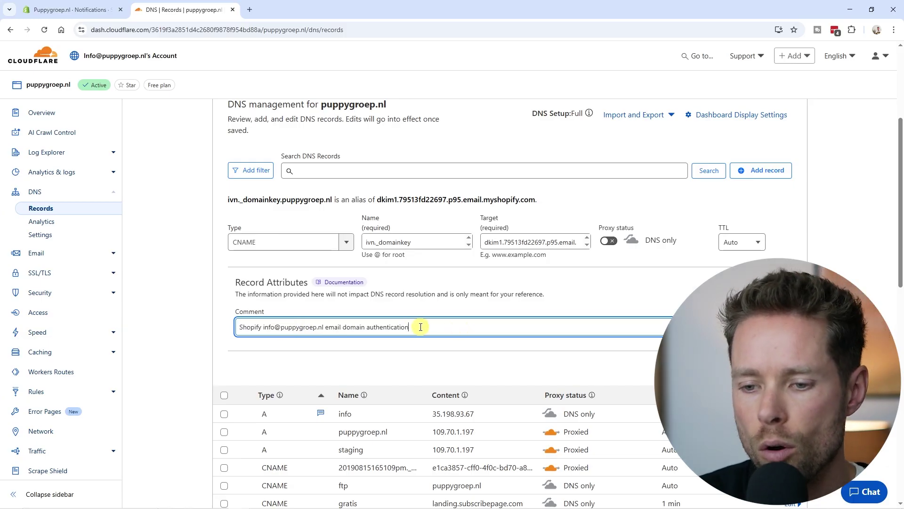
mouse_move(420, 327)
mouse_down()
mouse_move(241, 327)
mouse_move(438, 329)
mouse_up()
click(262, 328)
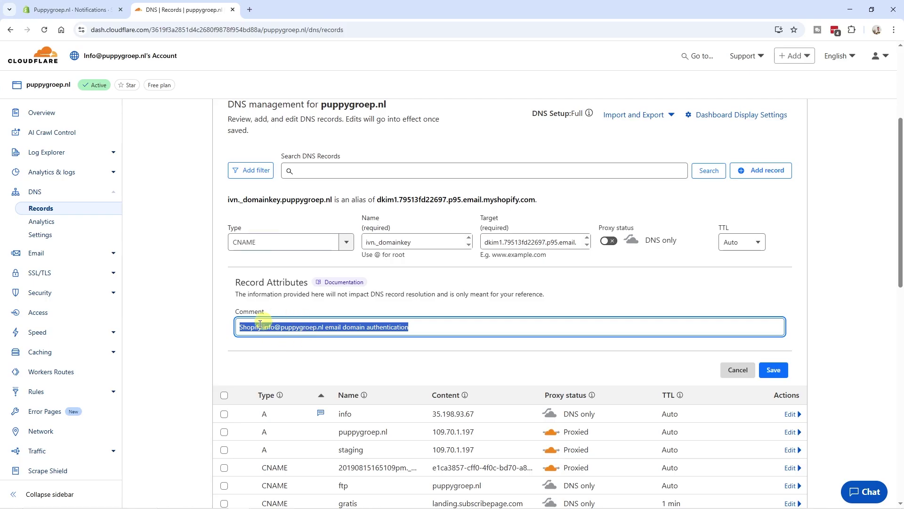
click(417, 331)
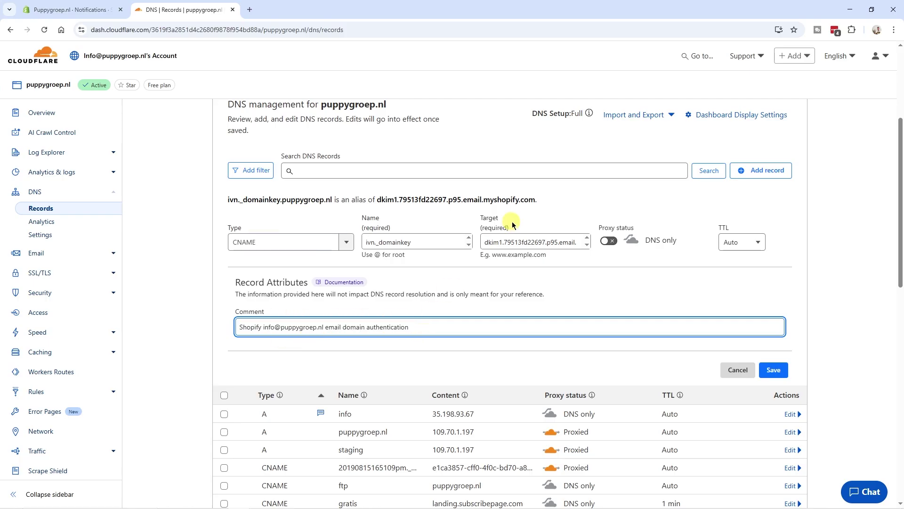
click(774, 370)
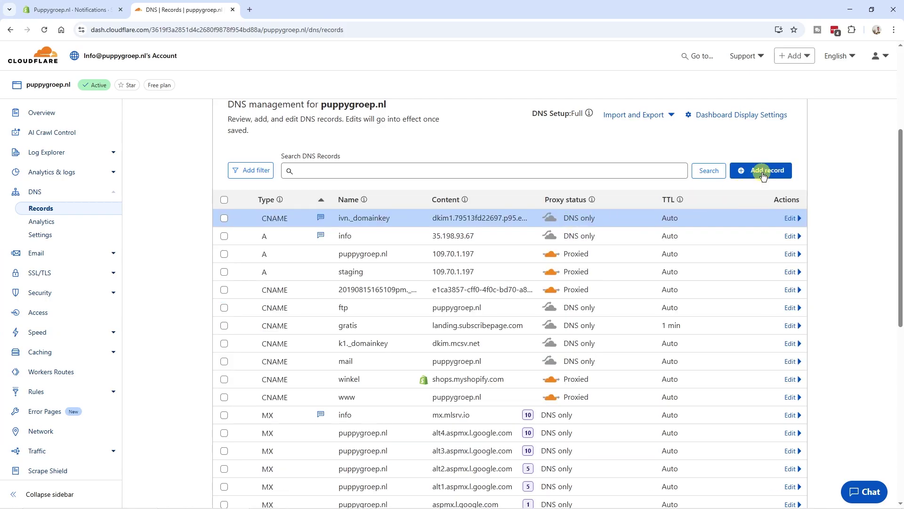
Step: Start a new DNS record in Cloudflare and copy the Record #2 host name from Shopify's domain authentication instructions
click(763, 174)
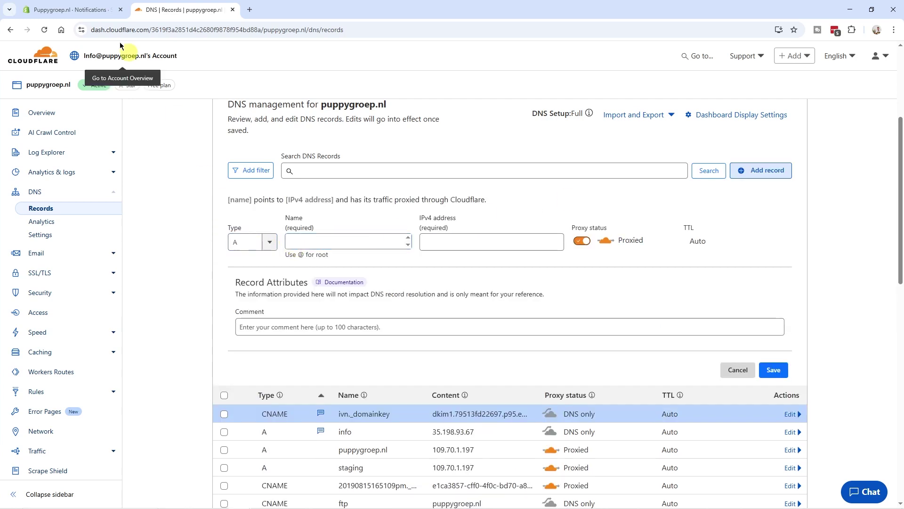
click(86, 10)
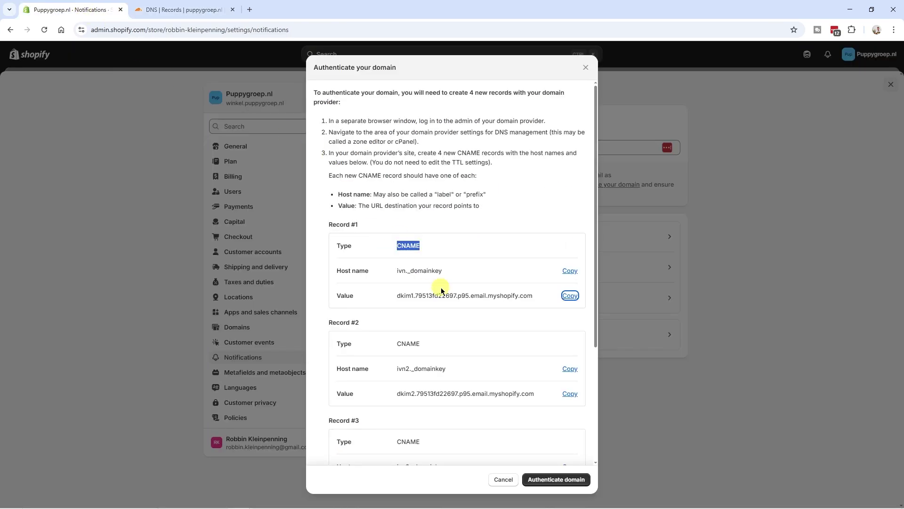
scroll(441, 291, down, 2)
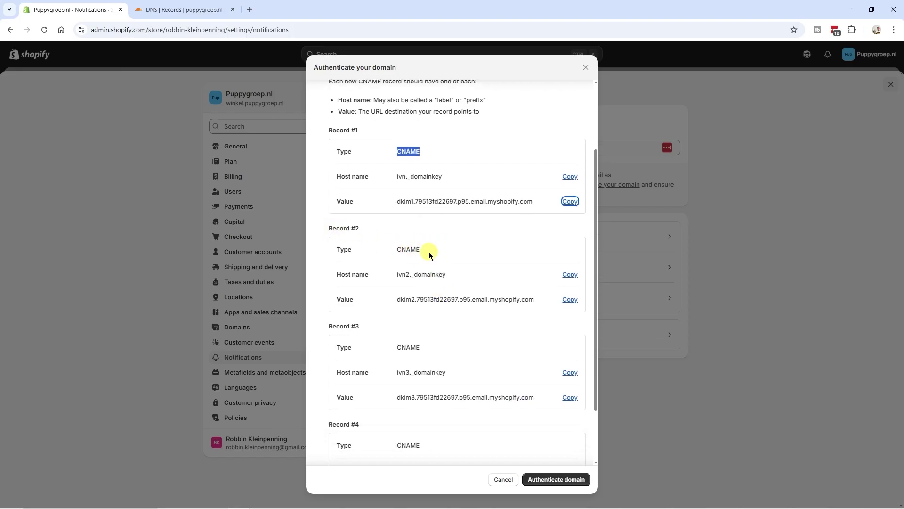
double_click(399, 248)
scroll(424, 290, down, 2)
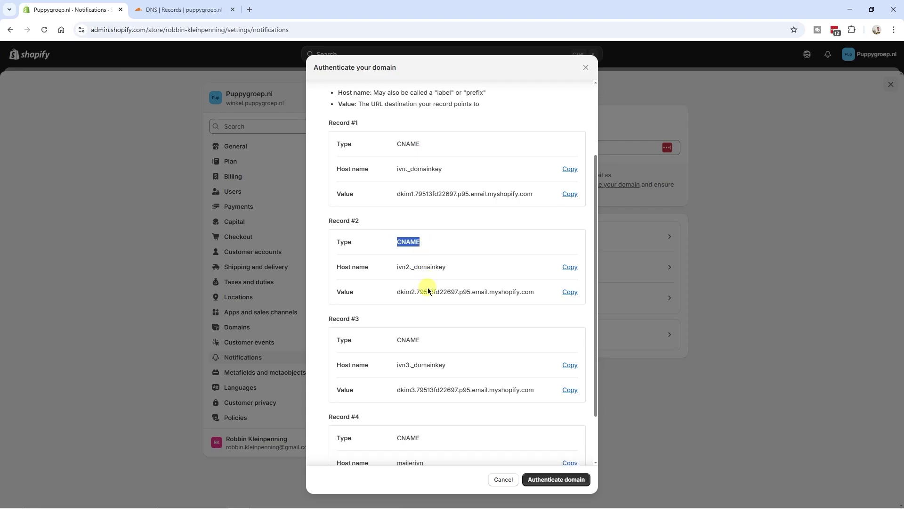
double_click(406, 374)
double_click(403, 277)
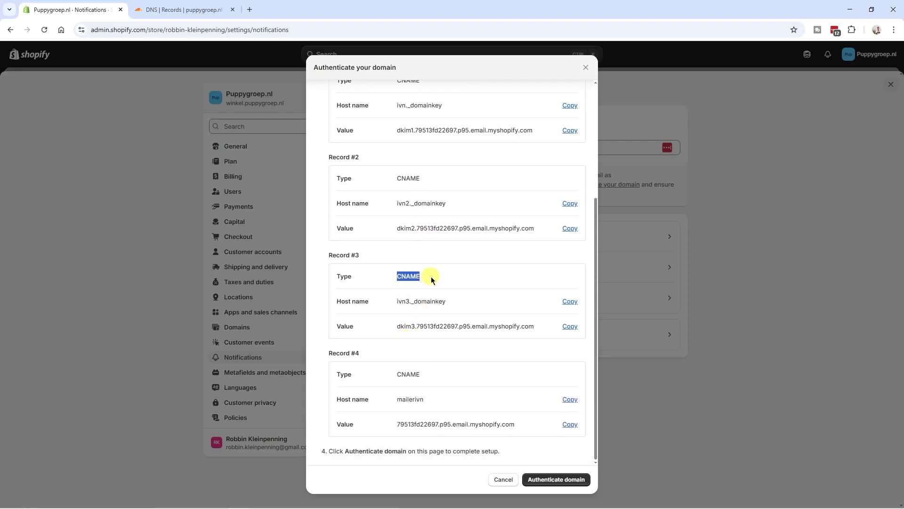
scroll(415, 207, up, 1)
click(571, 251)
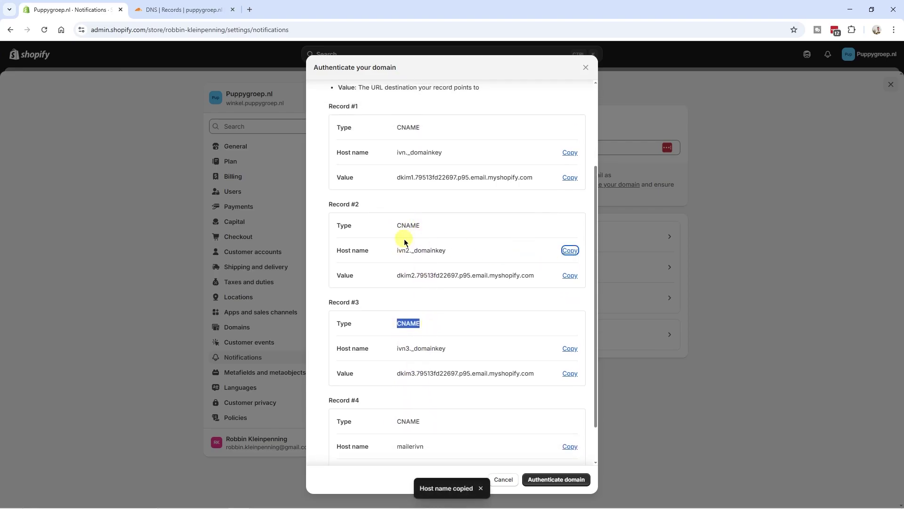
Step: In Cloudflare, set the new record's type to CNAME and its name to the copied ivn2._domainkey
click(171, 9)
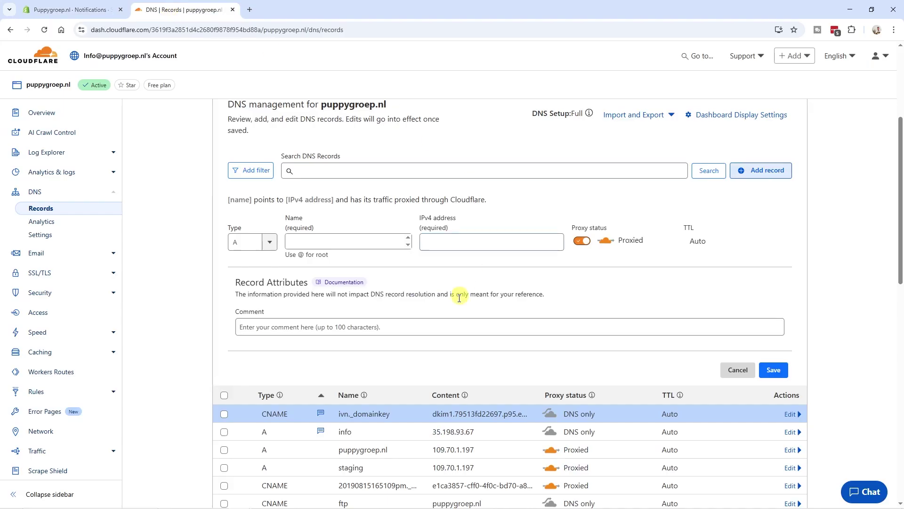
click(250, 244)
text(cnam)
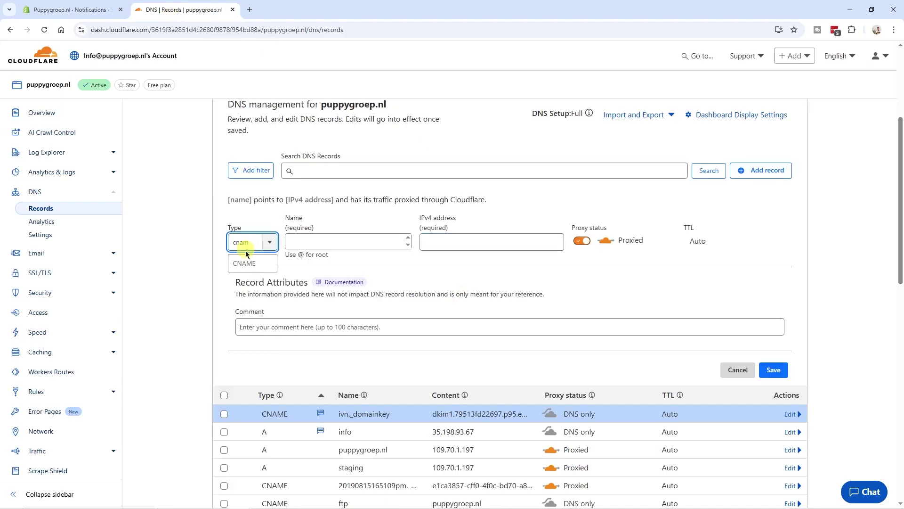
click(244, 263)
click(402, 242)
key(ctrl+v)
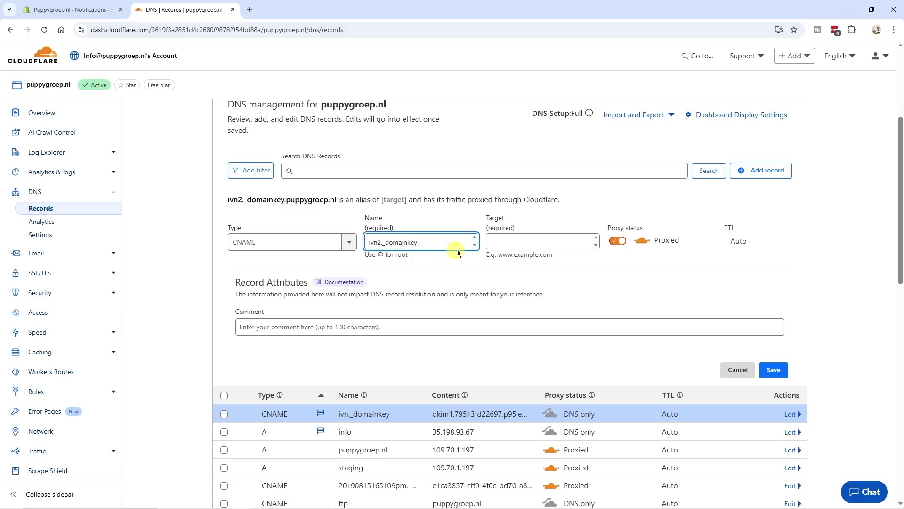
Step: Copy the Record #2 value dkim2.79513fd22697.p95.email.myshopify.com from Shopify into the target of Cloudflare's ivn2._domainkey record
click(82, 10)
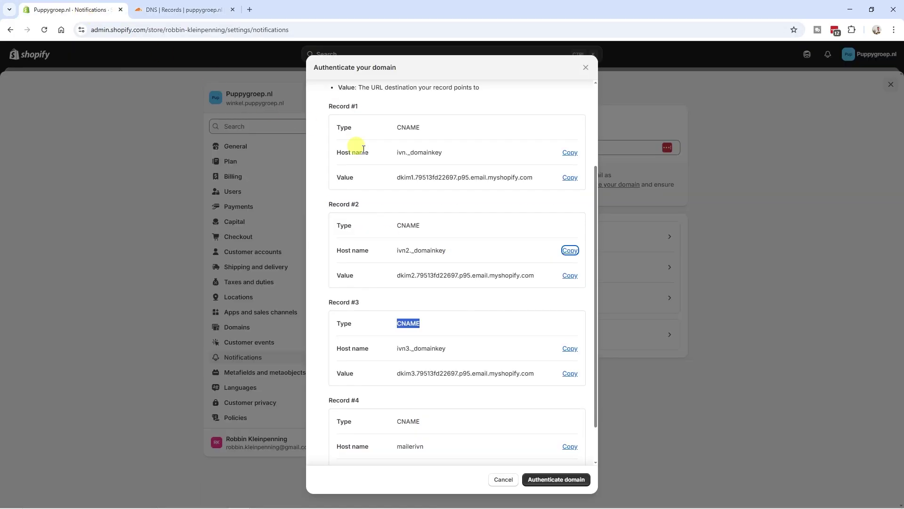
click(571, 277)
click(219, 9)
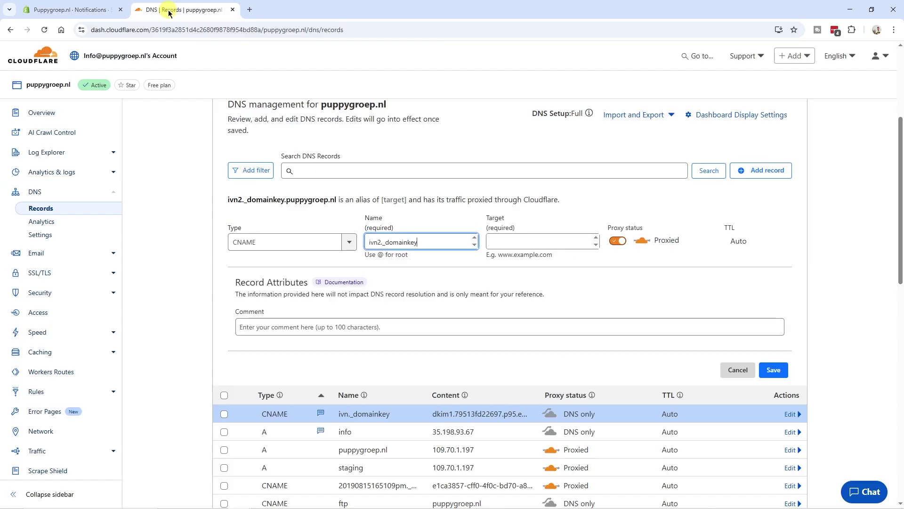
click(529, 241)
key(ctrl+v)
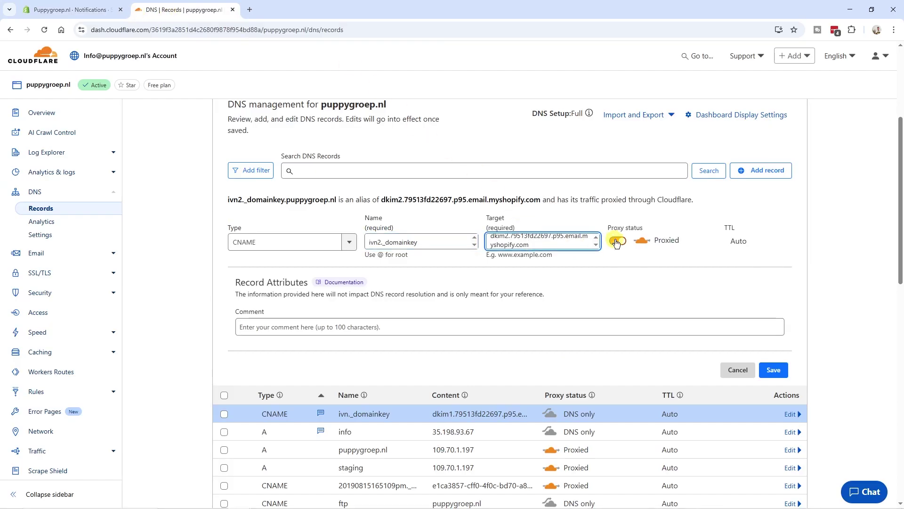
Step: Set the ivn2._domainkey record to DNS only, reuse the ivn._domainkey record's comment, and save it
click(616, 242)
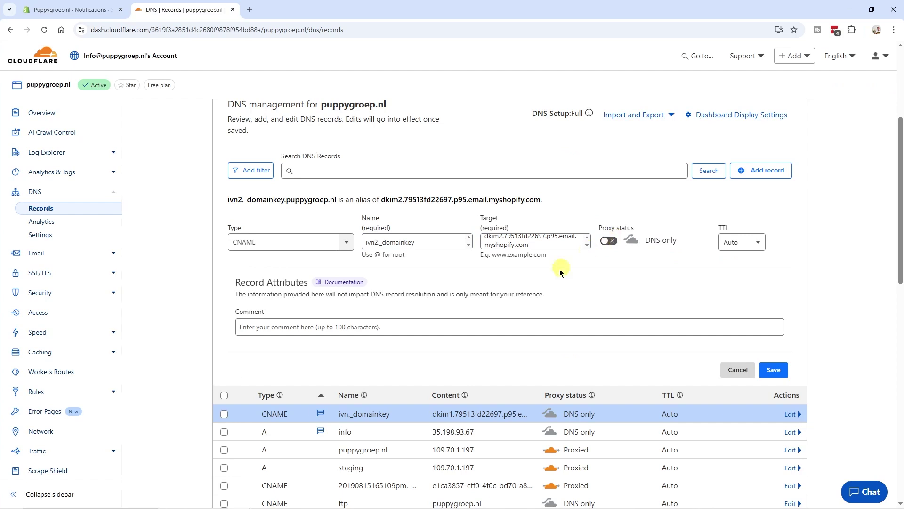
triple_click(293, 389)
triple_click(348, 390)
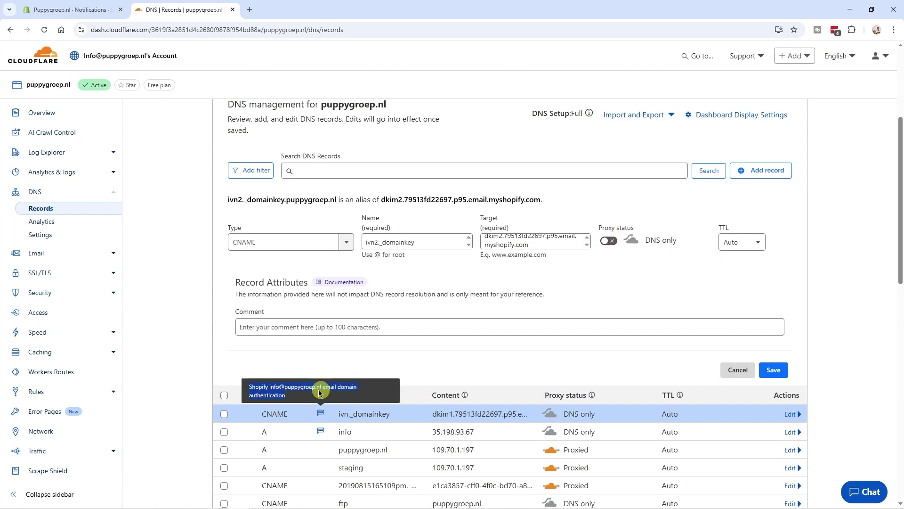
click(329, 330)
key(ctrl+v)
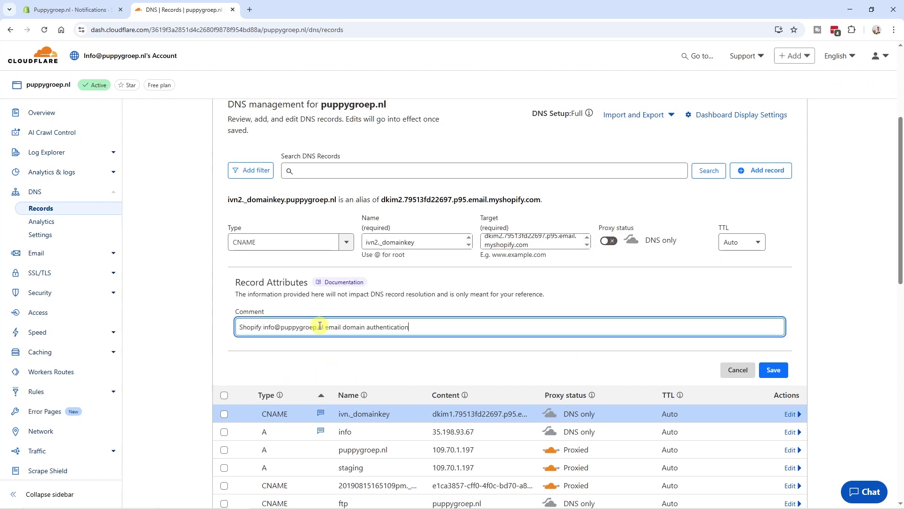
click(771, 371)
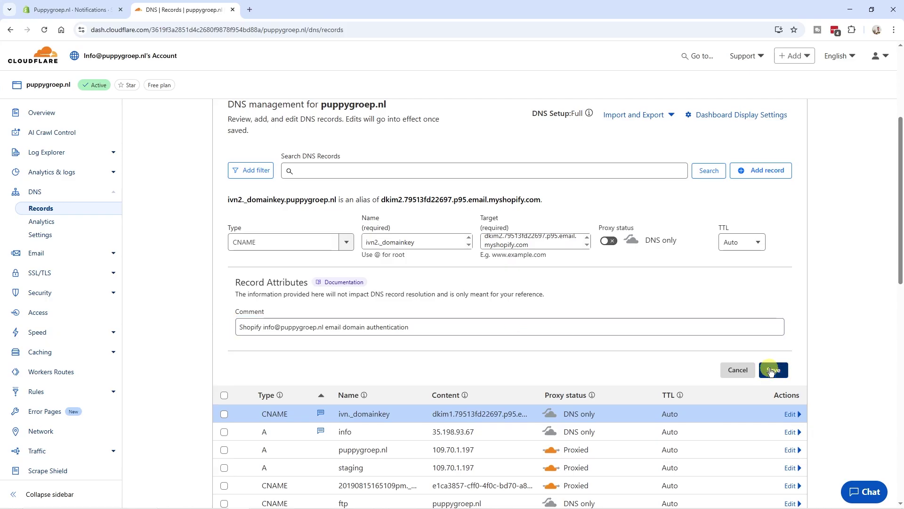
Step: Copy the Record #3 host name from Shopify and start a new Cloudflare CNAME record named ivn3._domainkey
click(75, 10)
scroll(396, 295, down, 1)
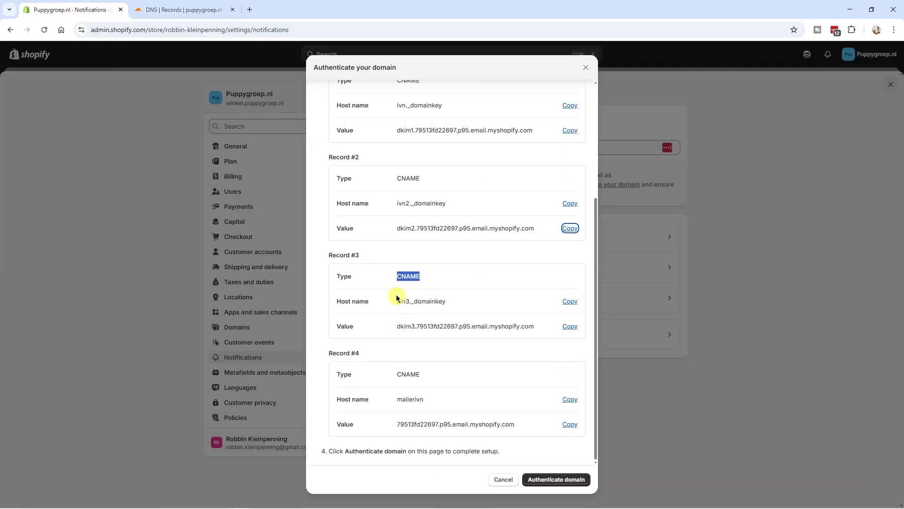
click(571, 303)
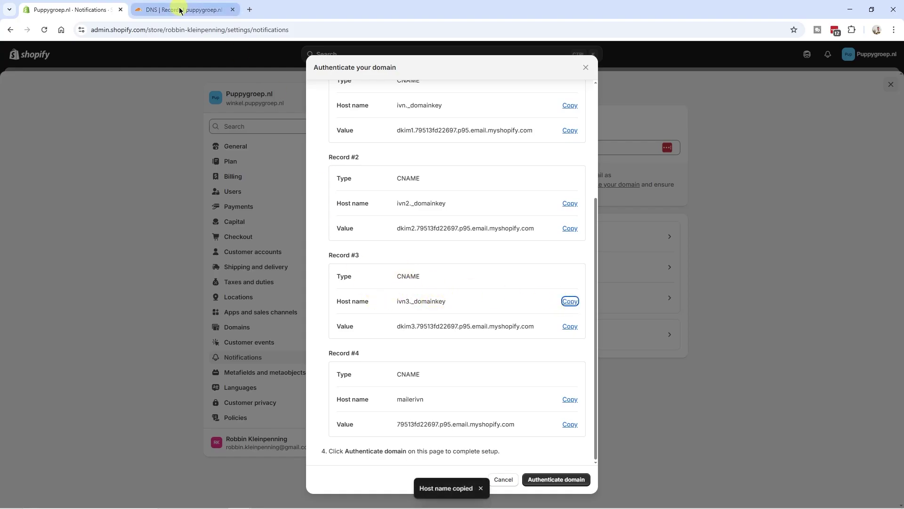
click(182, 10)
click(761, 171)
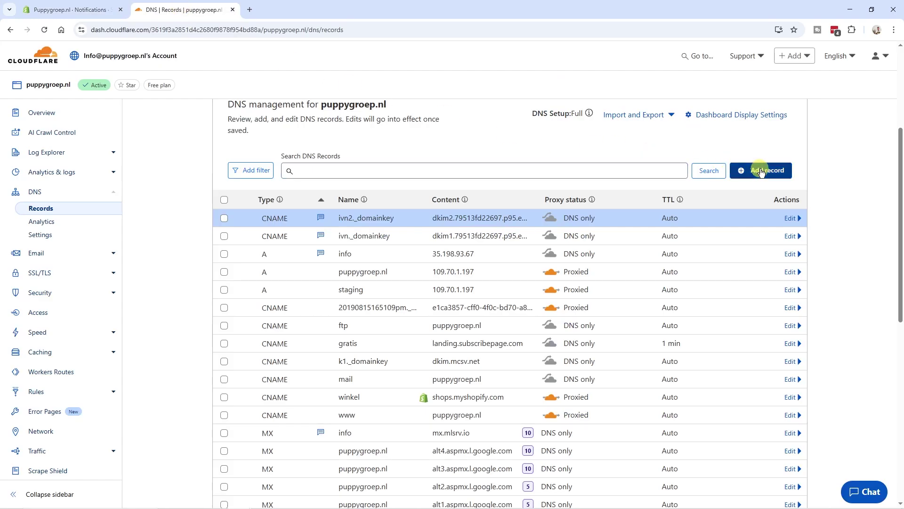
click(217, 243)
text(cname)
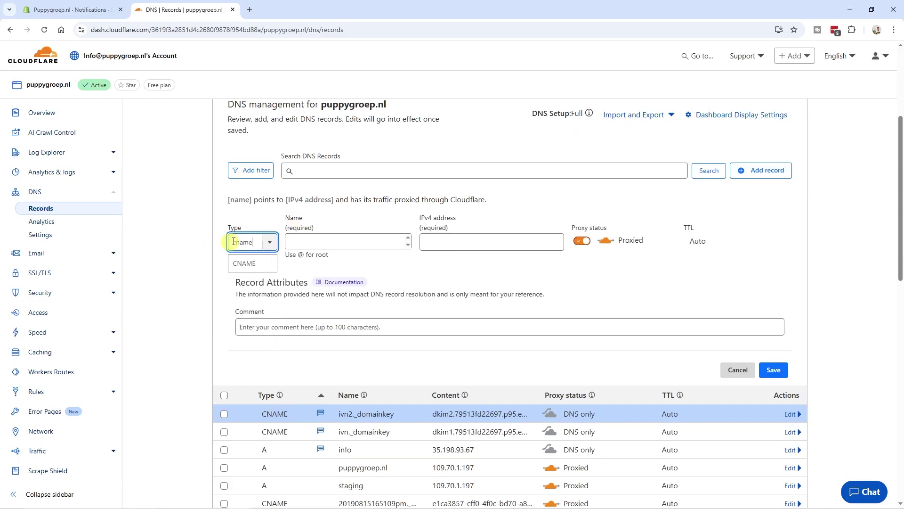
click(244, 262)
click(398, 241)
key(ctrl+v)
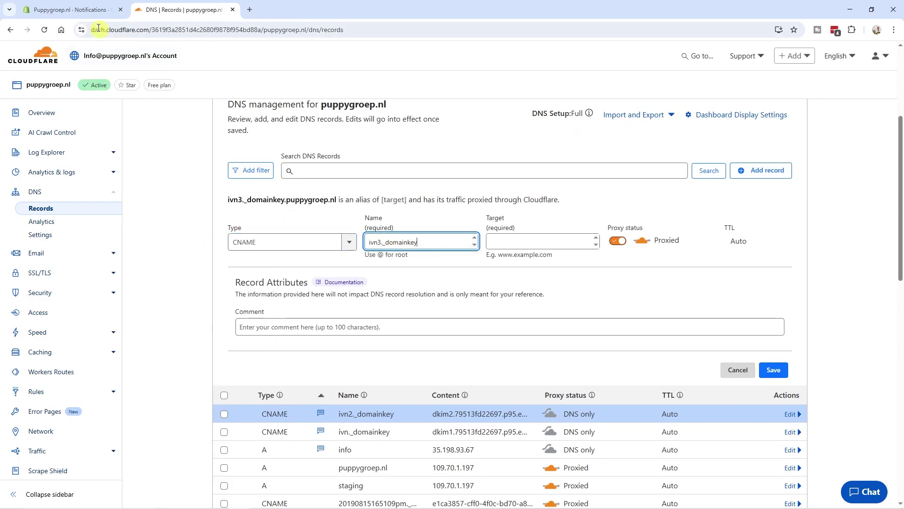
Step: Copy the Record #3 value dkim3.79513fd22697.p95.email.myshopify.com from Shopify into the target of Cloudflare's ivn3._domainkey record
click(86, 10)
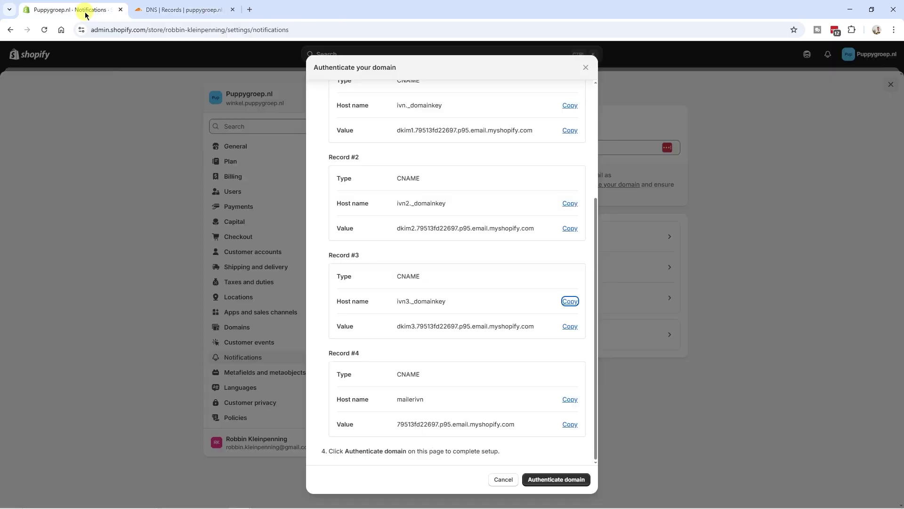
click(569, 326)
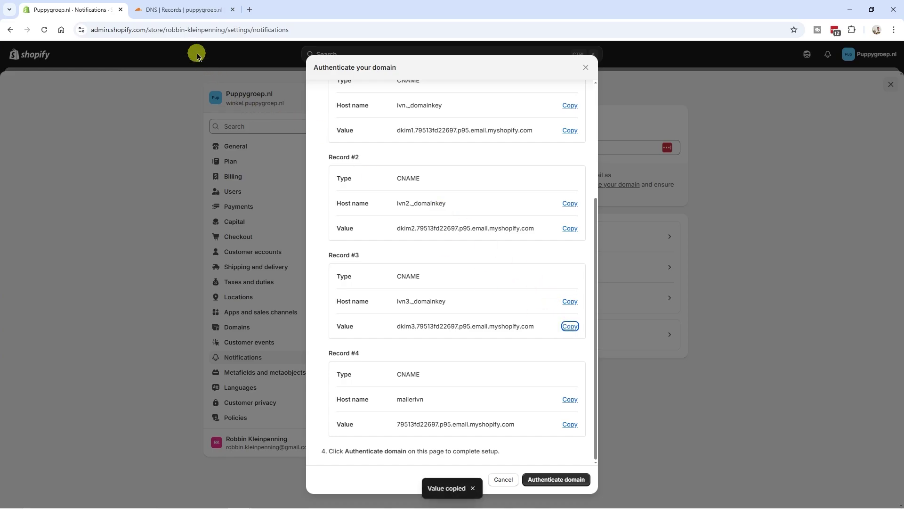
click(188, 15)
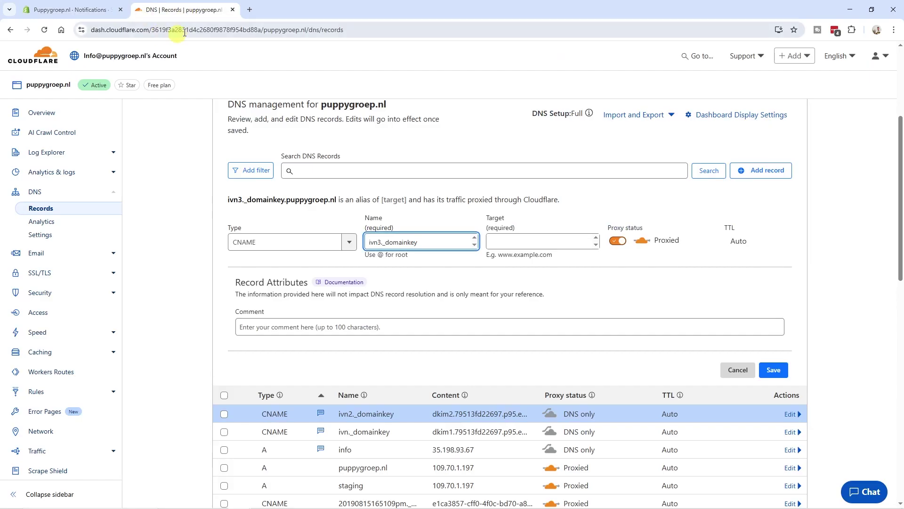
click(525, 240)
key(ctrl+v)
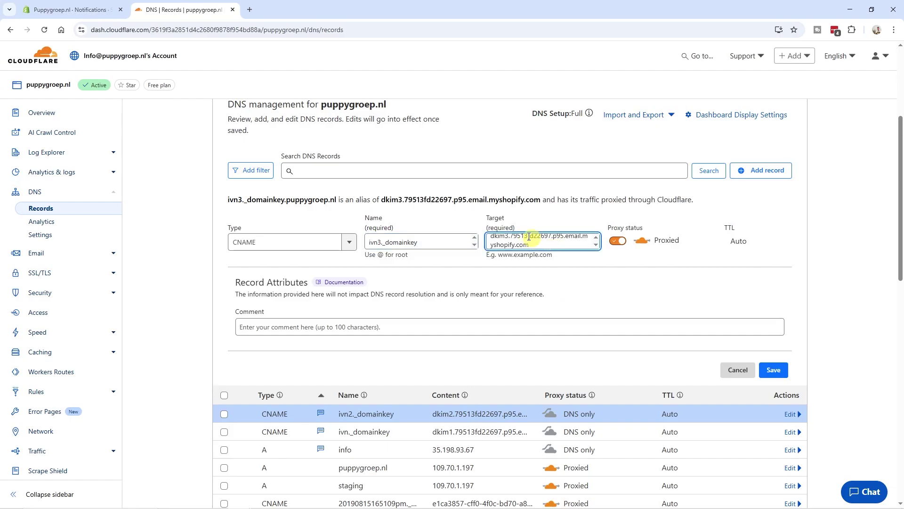
Step: Set the ivn3._domainkey record to DNS only, reuse the ivn2._domainkey record's comment, and save it
click(617, 242)
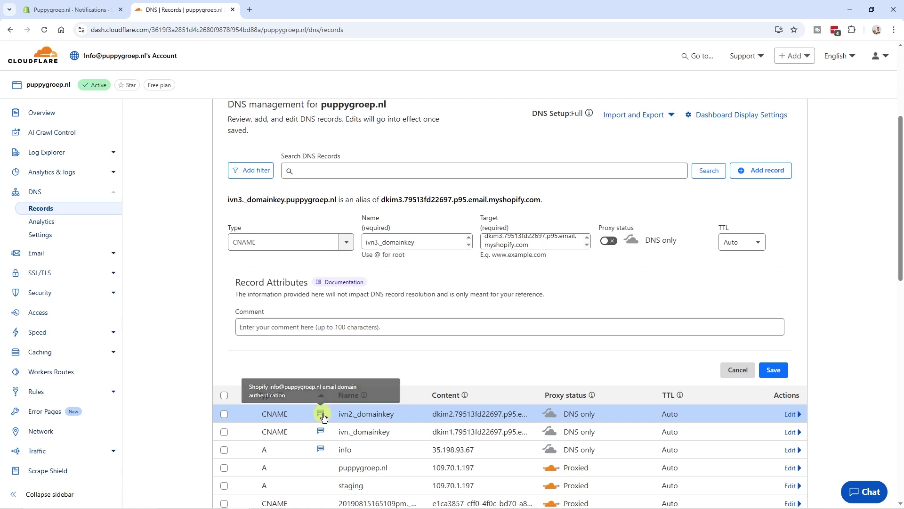
drag(316, 387, 233, 325)
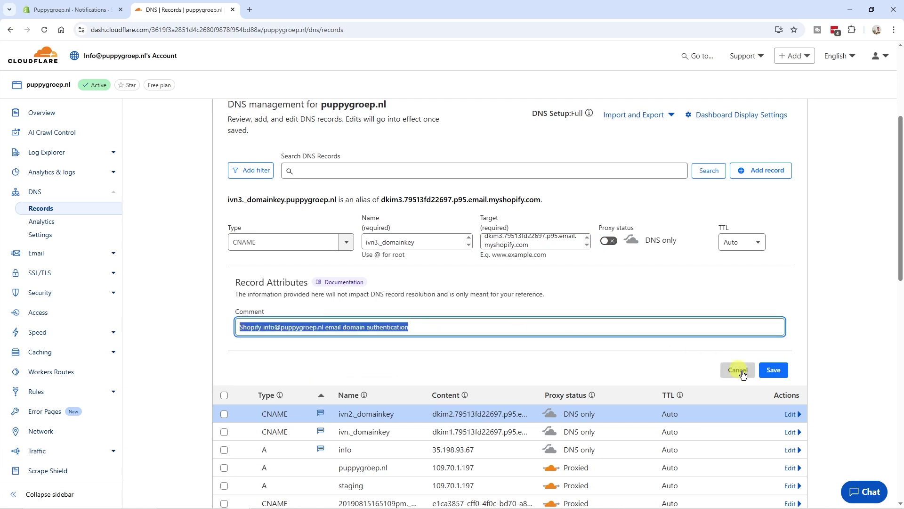
click(773, 370)
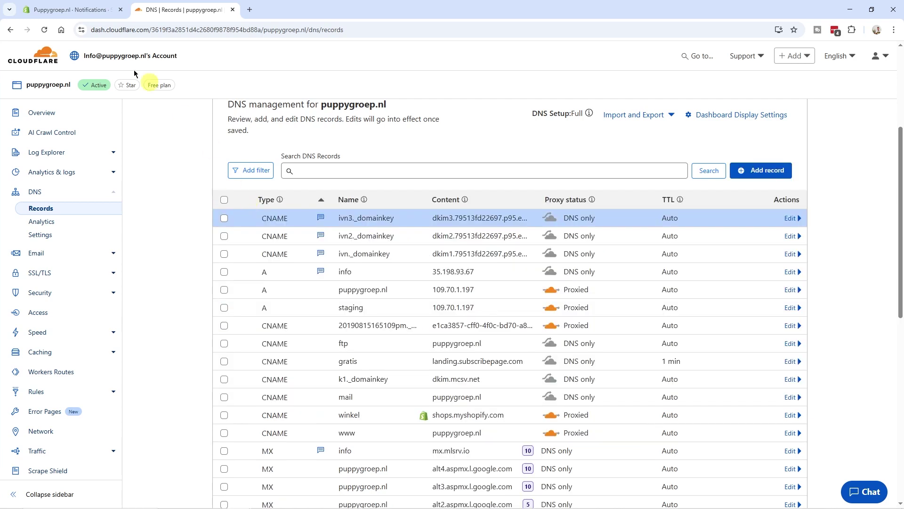
Step: Copy the Record #4 host name from Shopify and start a new Cloudflare CNAME record named mailerivn
click(71, 10)
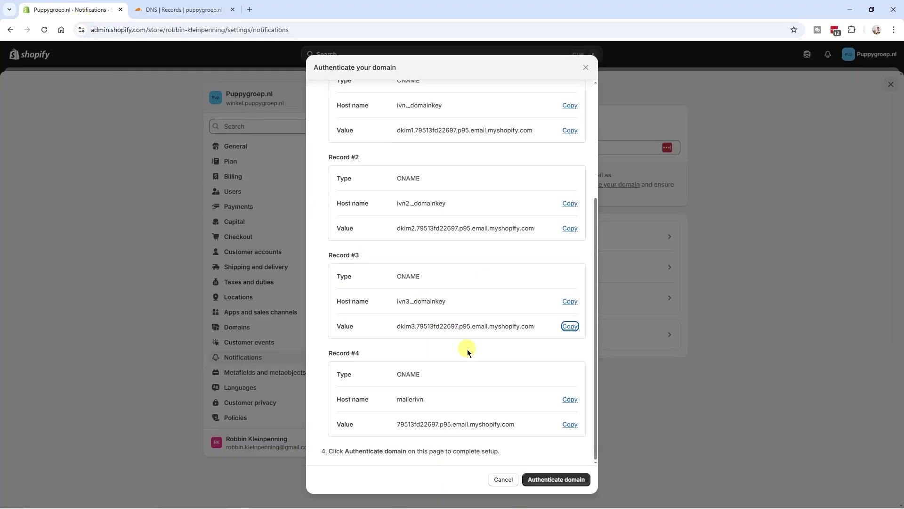
click(570, 400)
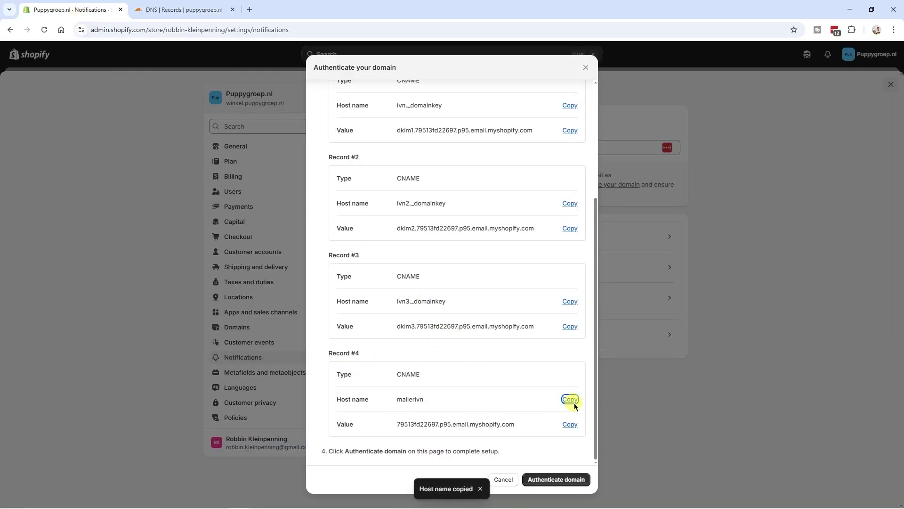
click(160, 9)
click(765, 171)
click(243, 241)
text(cname)
click(254, 268)
click(384, 241)
key(ctrl+v)
key(ctrl+a)
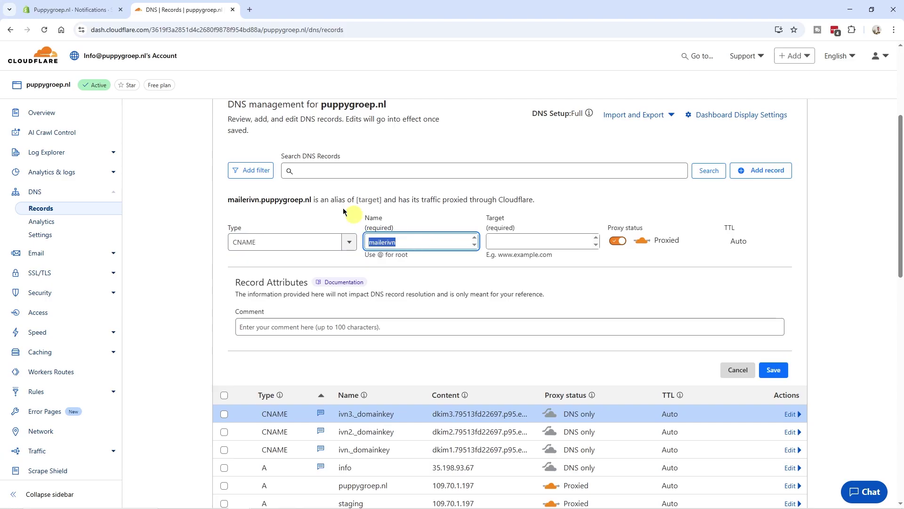
Step: Copy the Record #4 value 79513fd22697.p95.email.myshopify.com from Shopify into the target of Cloudflare's mailerivn record
click(92, 9)
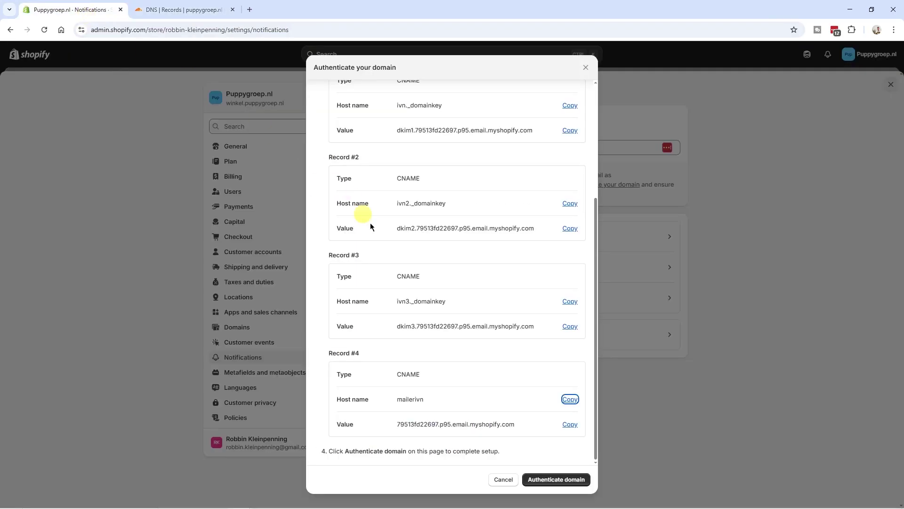
click(572, 425)
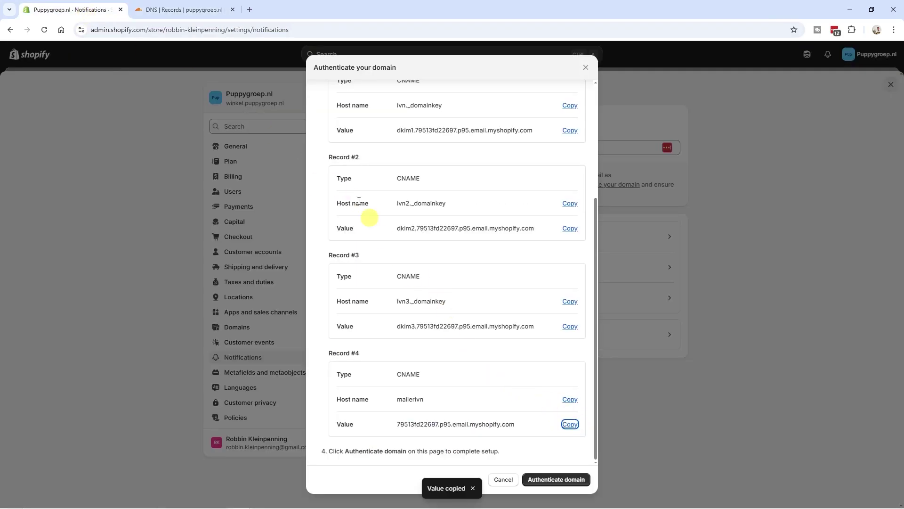
click(172, 14)
click(547, 248)
key(ctrl+v)
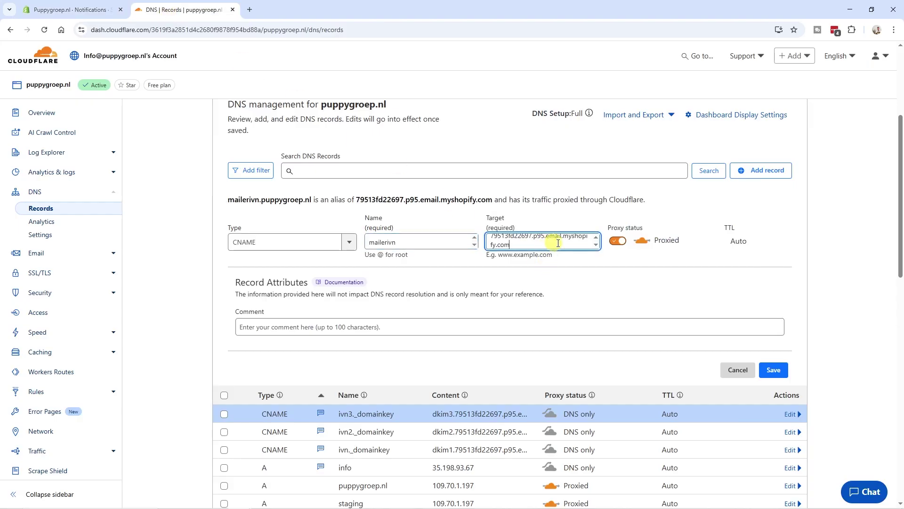
Step: Set the mailerivn record to DNS only, reuse the ivn3._domainkey record's comment, and save it
click(616, 242)
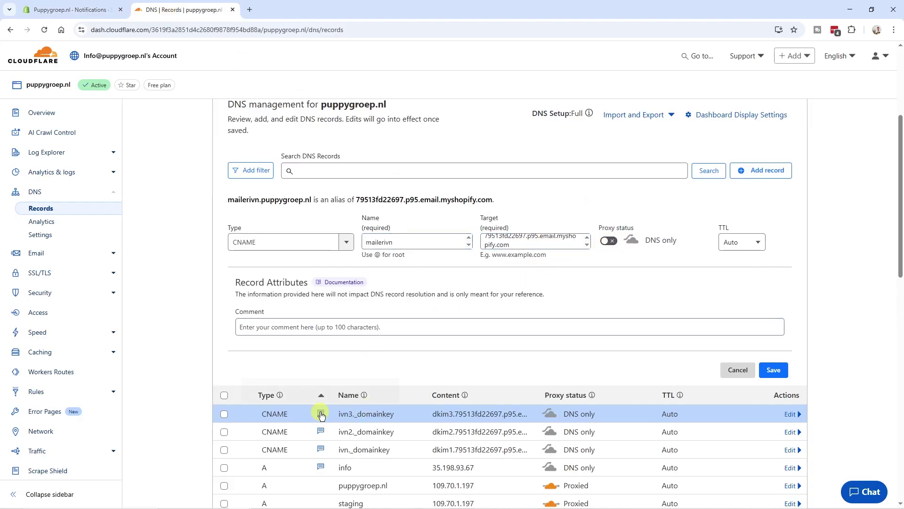
click(306, 327)
key(ctrl+v)
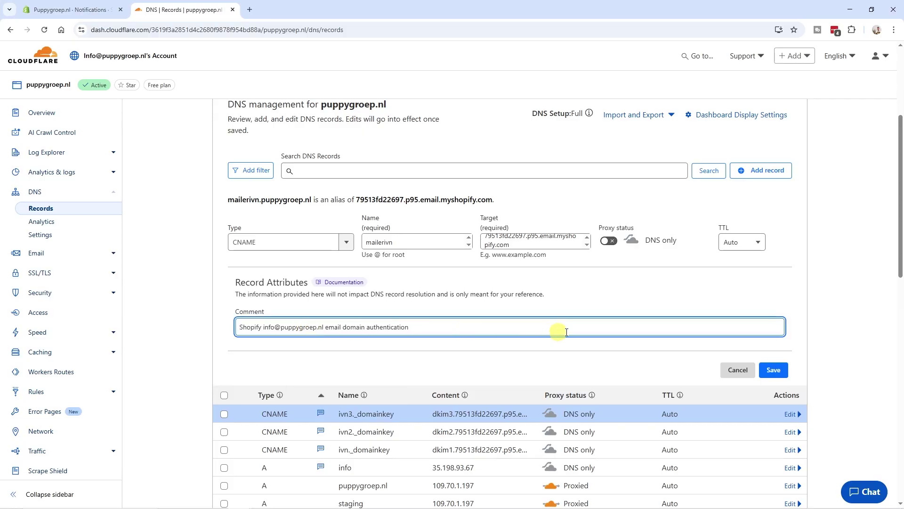
click(774, 371)
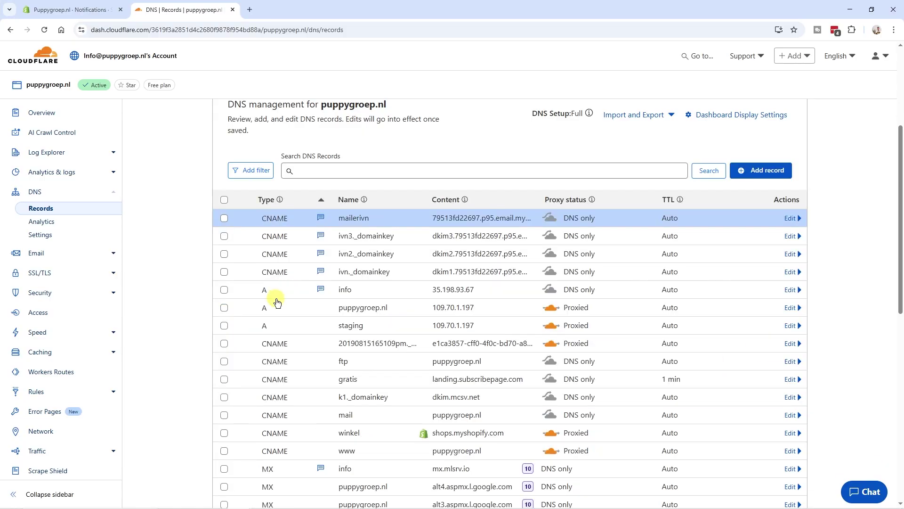
Step: Return to Shopify's domain authentication instructions and authenticate the domain to complete the setup
click(80, 9)
drag(500, 451, 331, 450)
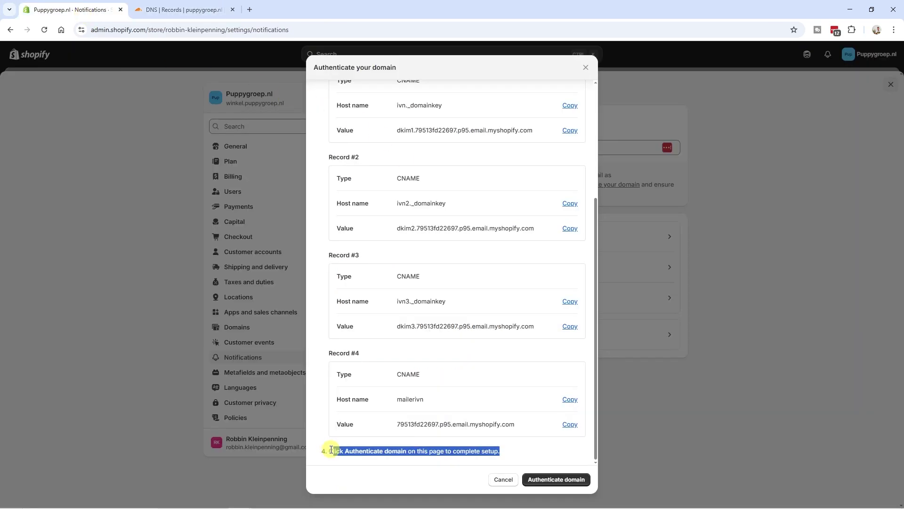
click(559, 482)
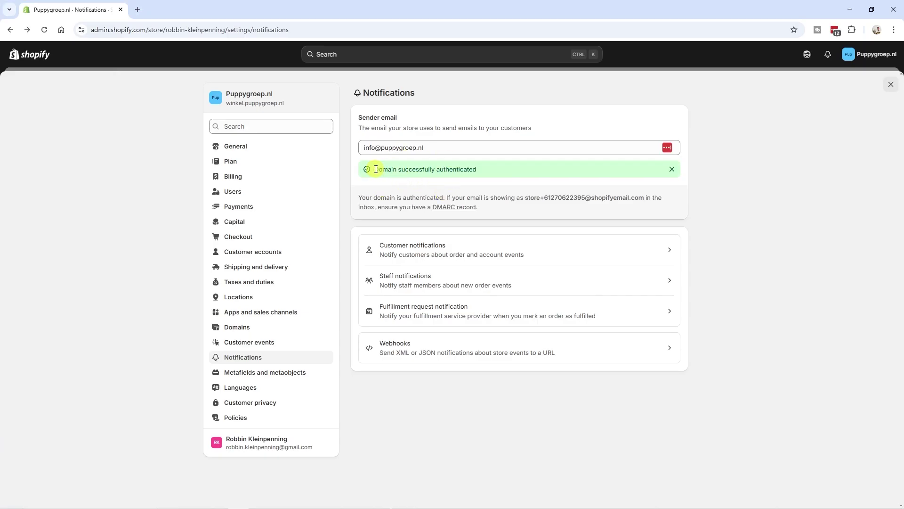
Step: Review the sender email's authentication status and the accompanying note about the Shopify fallback address and DMARC record
drag(376, 169, 464, 171)
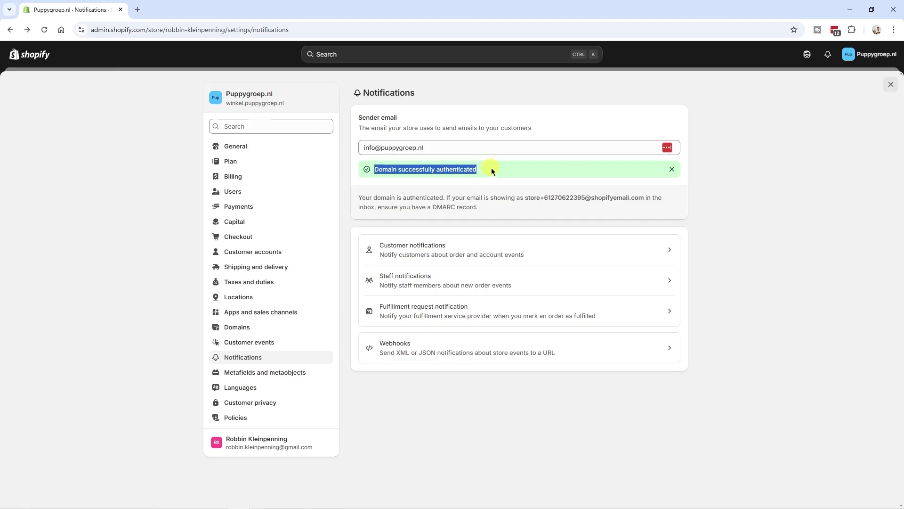
drag(359, 197, 636, 197)
click(563, 200)
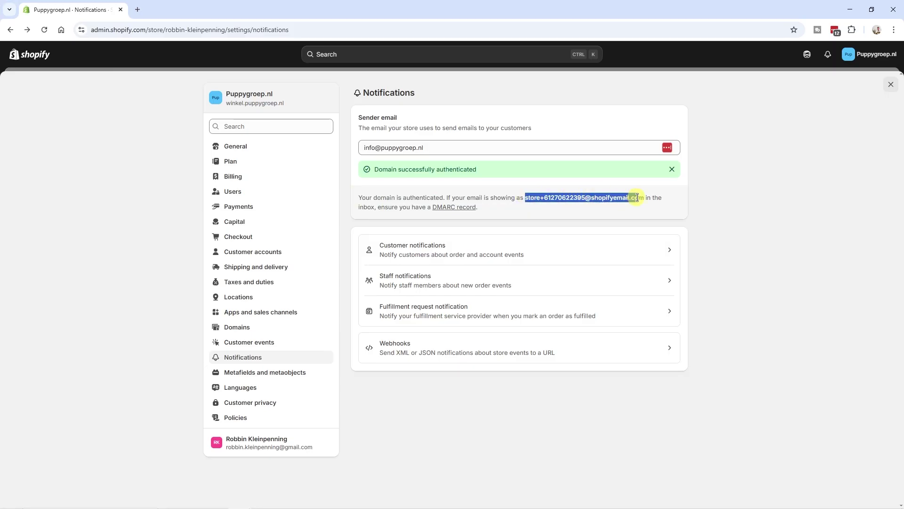
drag(380, 208, 488, 209)
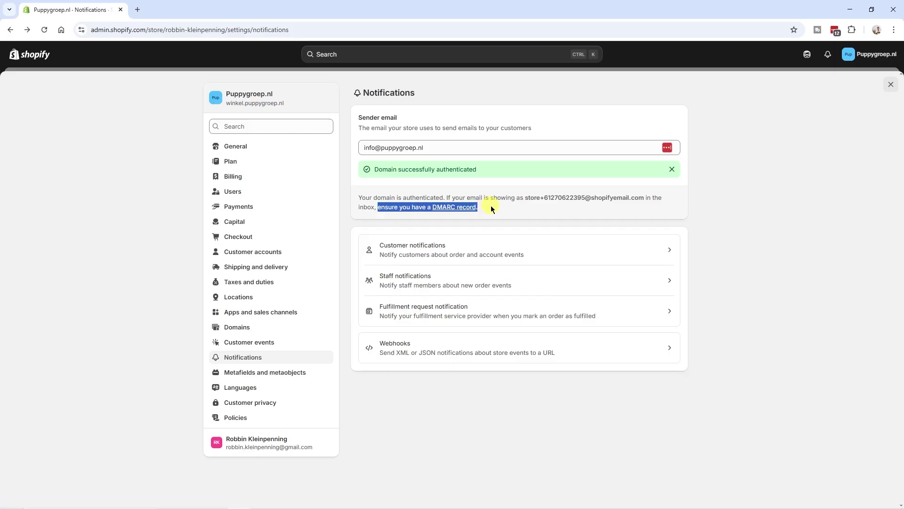
click(410, 239)
drag(525, 198, 638, 199)
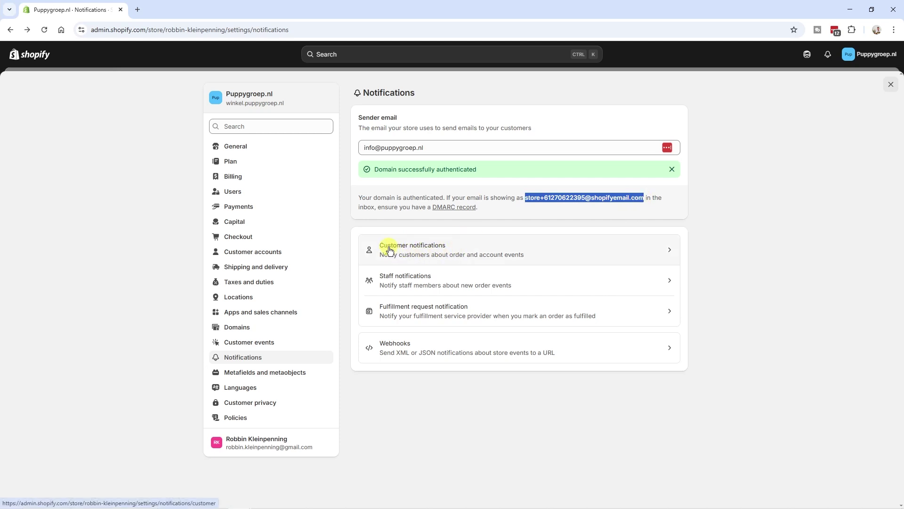
Step: Open the Order confirmation customer notification and send a test email of it
click(450, 250)
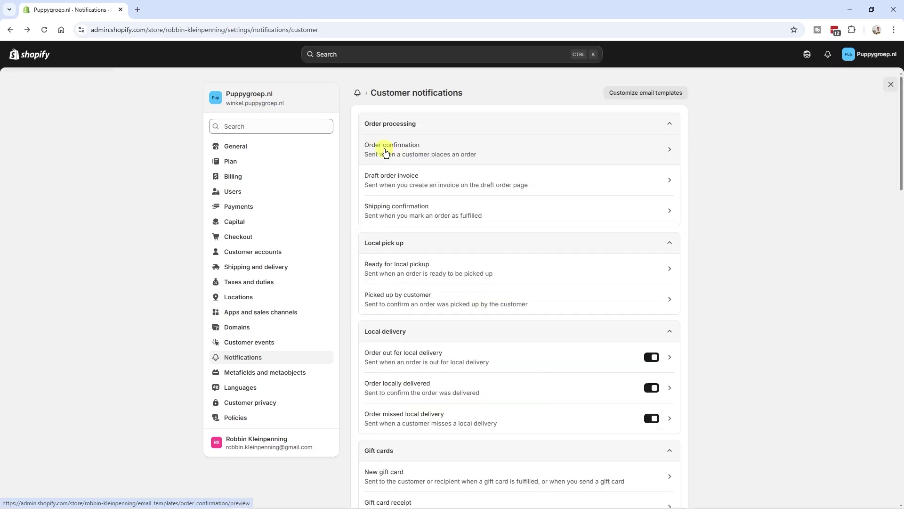
click(436, 151)
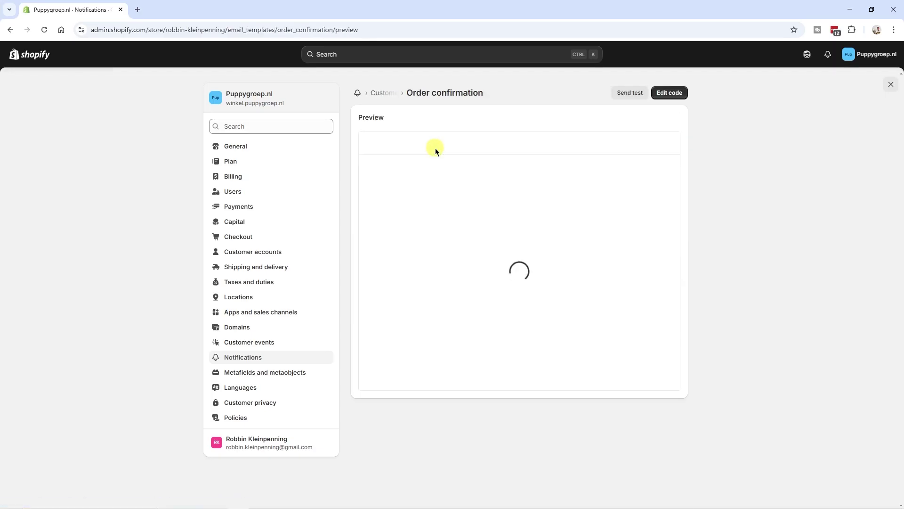
click(635, 94)
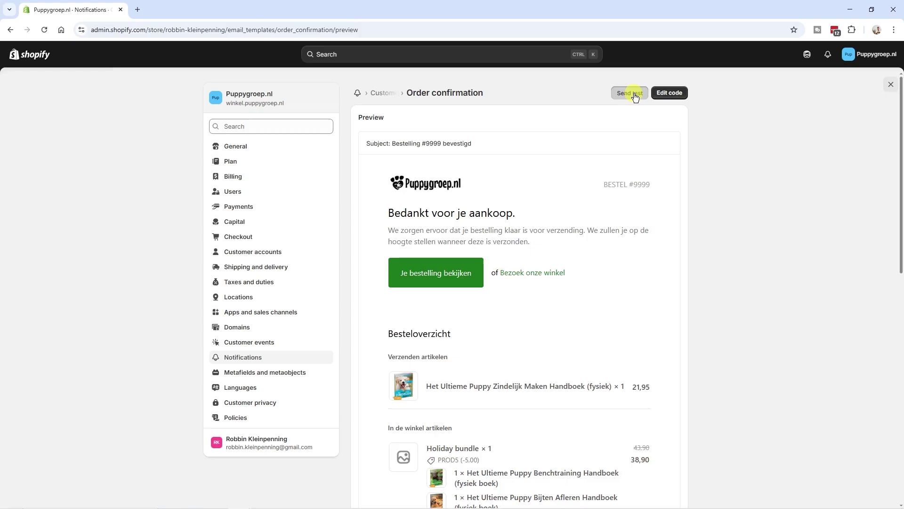
click(579, 300)
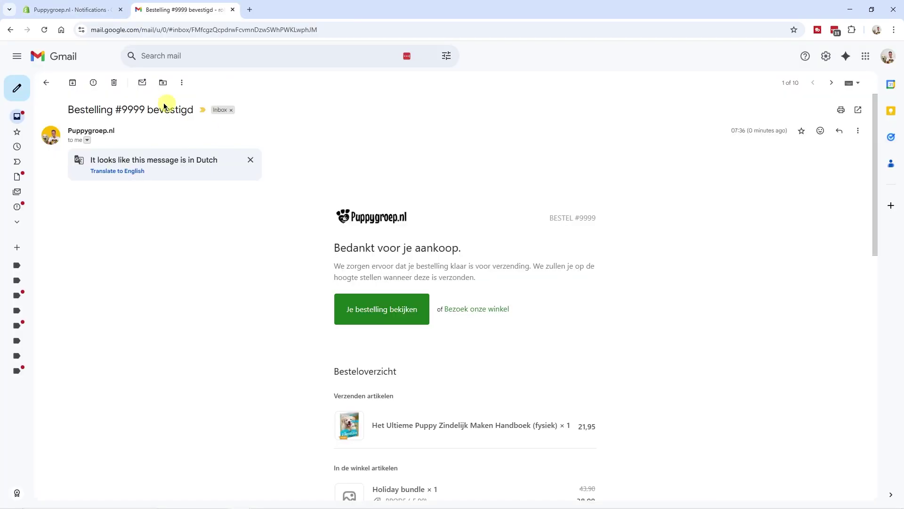
Step: Examine the from, mailed-by and signed-by details of the received Puppygroep.nl test email in Gmail
click(89, 141)
drag(105, 163, 250, 160)
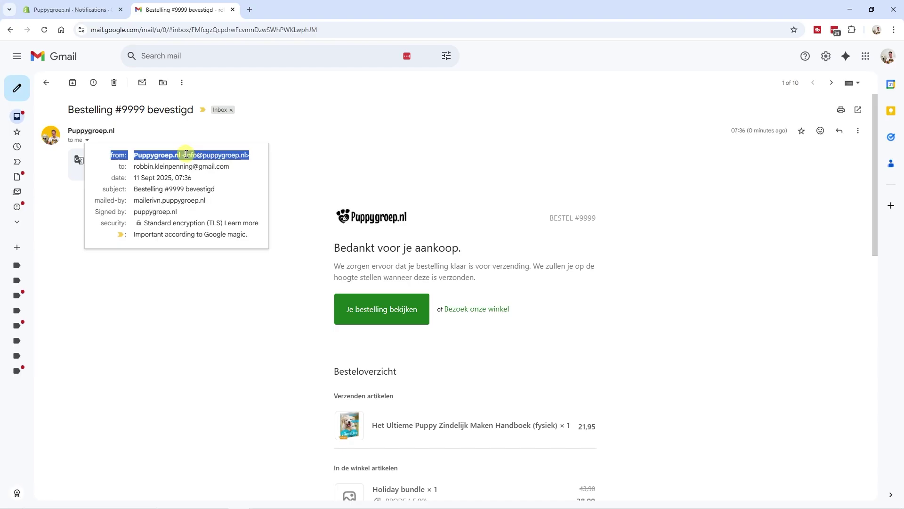
drag(96, 201, 212, 202)
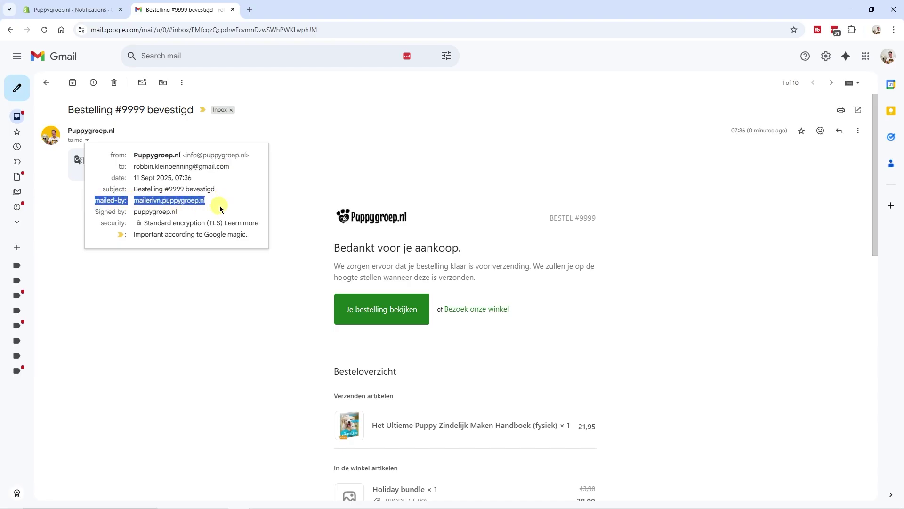
click(205, 201)
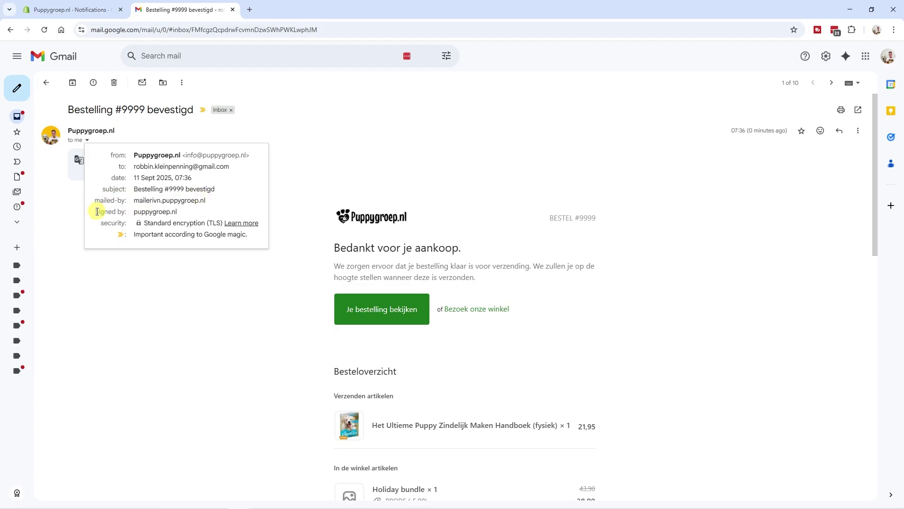
drag(95, 211, 184, 213)
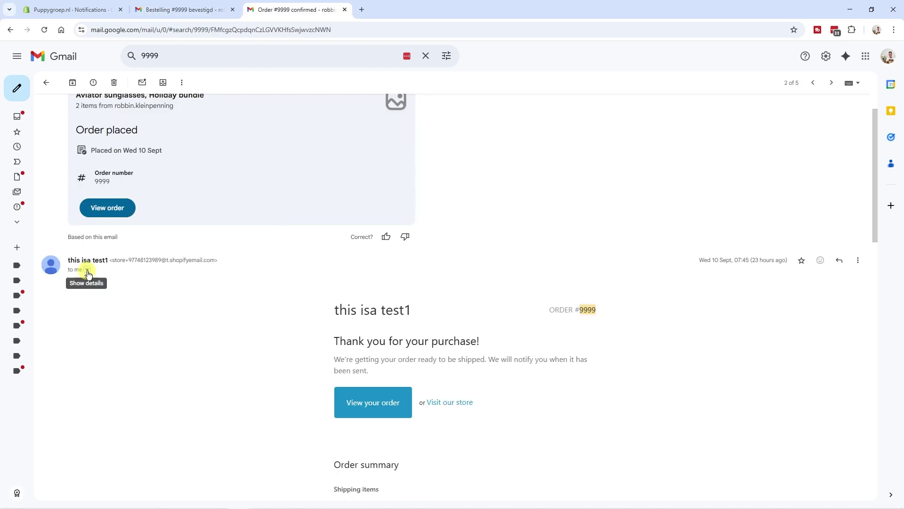
Step: Examine the sender, mailed-by and signed-by details of the older order confirmation from the "this isa test1" store
click(87, 270)
drag(299, 284, 179, 286)
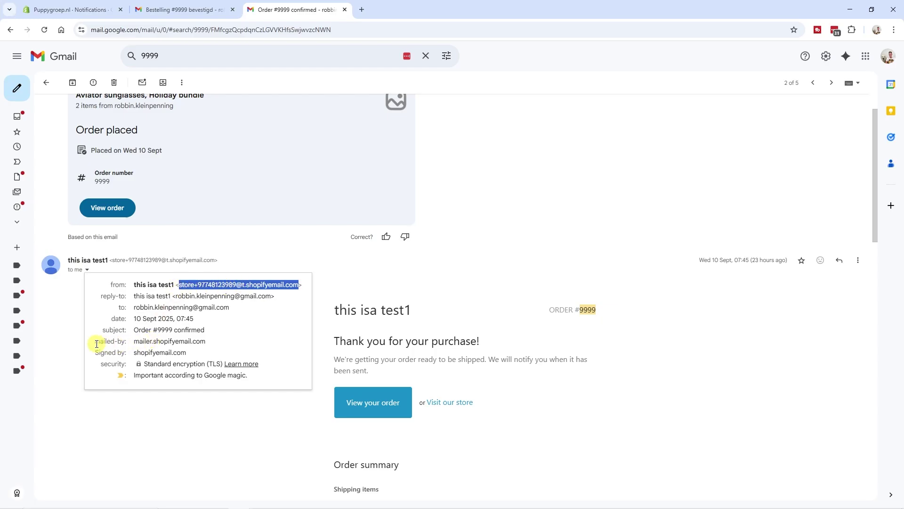
drag(96, 342, 211, 342)
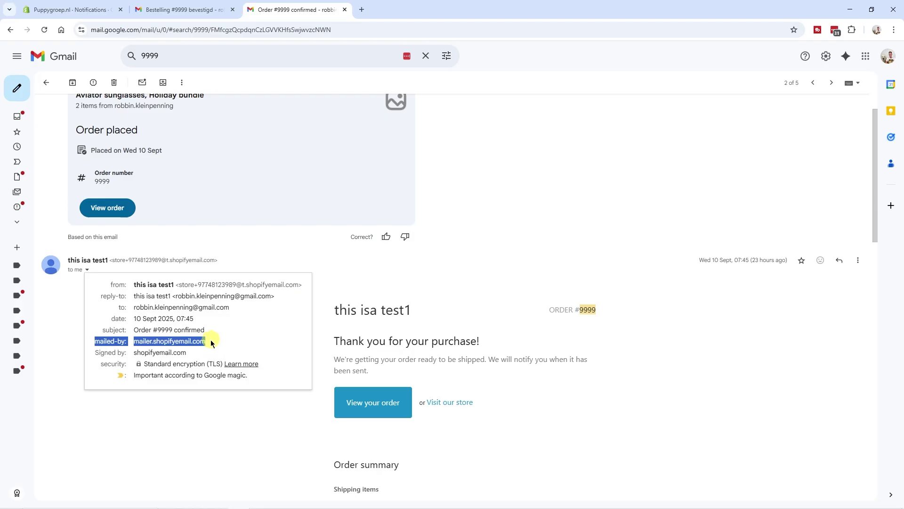
drag(141, 354, 191, 359)
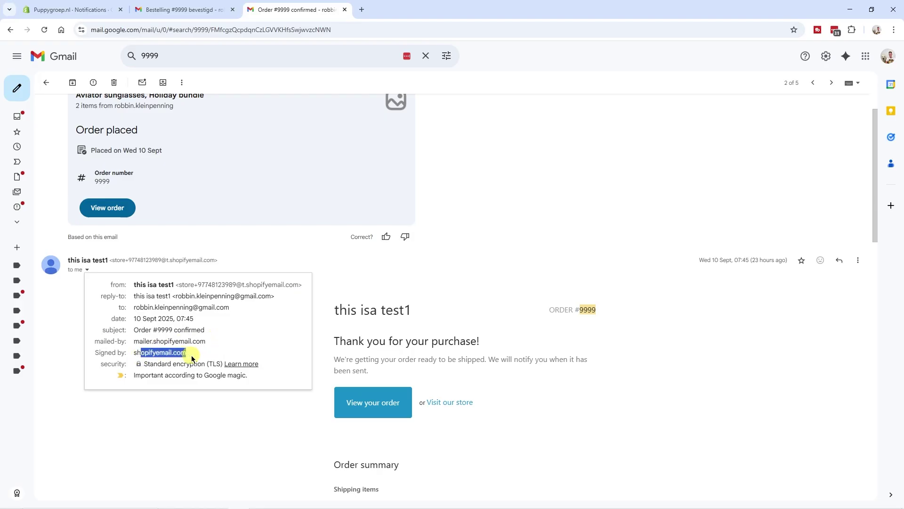
Step: Return to the Puppygroep.nl test email and compare its from, mailed-by and signed-by details with the older email
click(184, 9)
drag(259, 153, 236, 151)
drag(100, 199, 174, 202)
drag(95, 211, 190, 212)
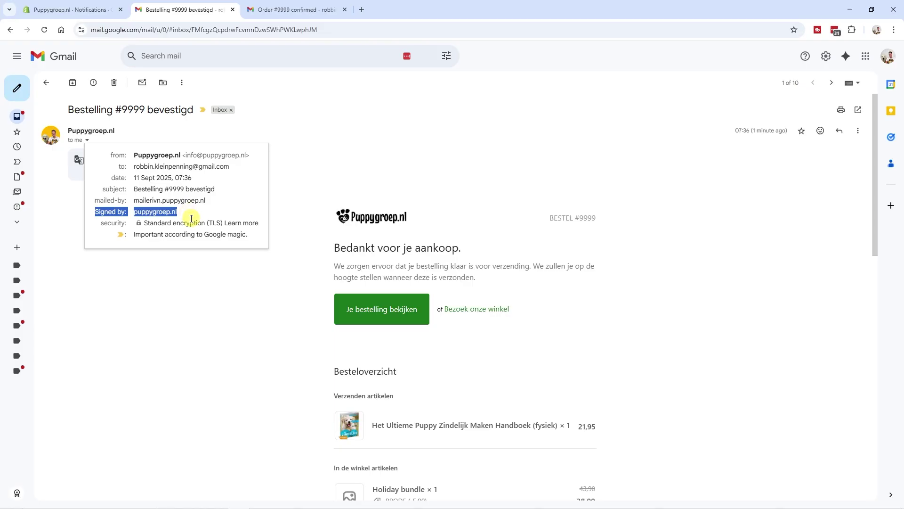
Step: Switch back to Shopify's Notifications settings and reread the note about emails showing a Shopify address in the inbox
key(ctrl+Page_Up)
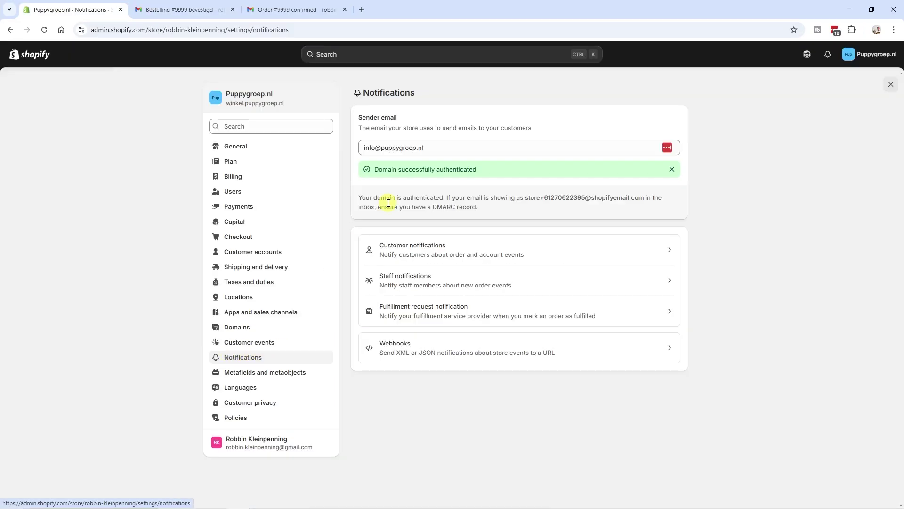
drag(358, 200, 642, 196)
click(527, 197)
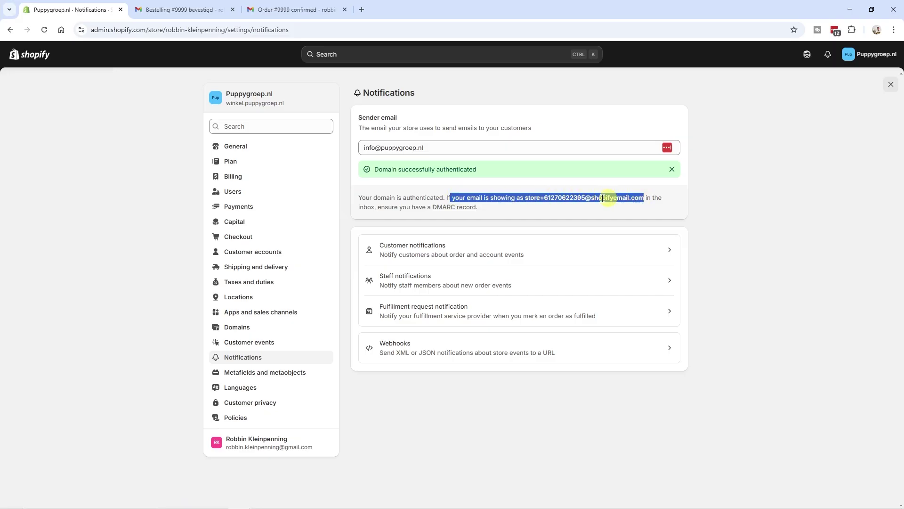
click(531, 197)
drag(531, 198, 644, 198)
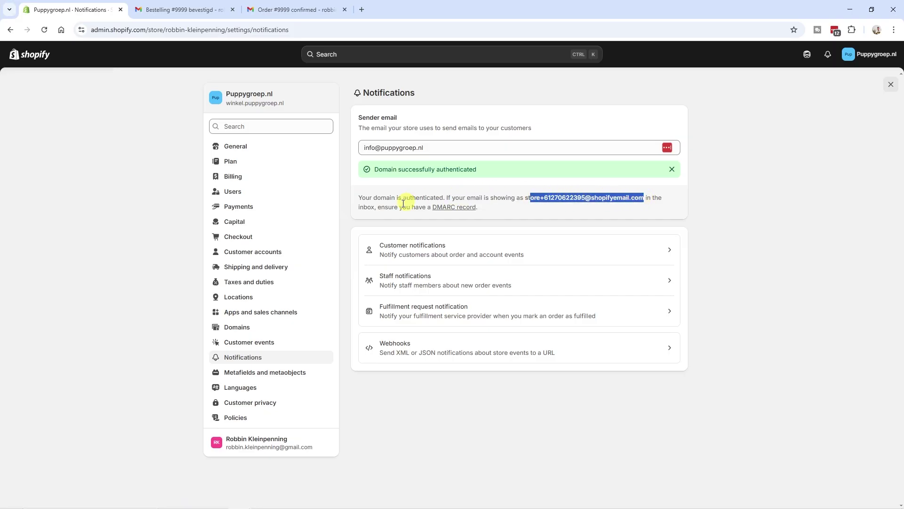
Step: Open Shopify's DMARC record help article from the sender email note to read how to add the record
click(469, 210)
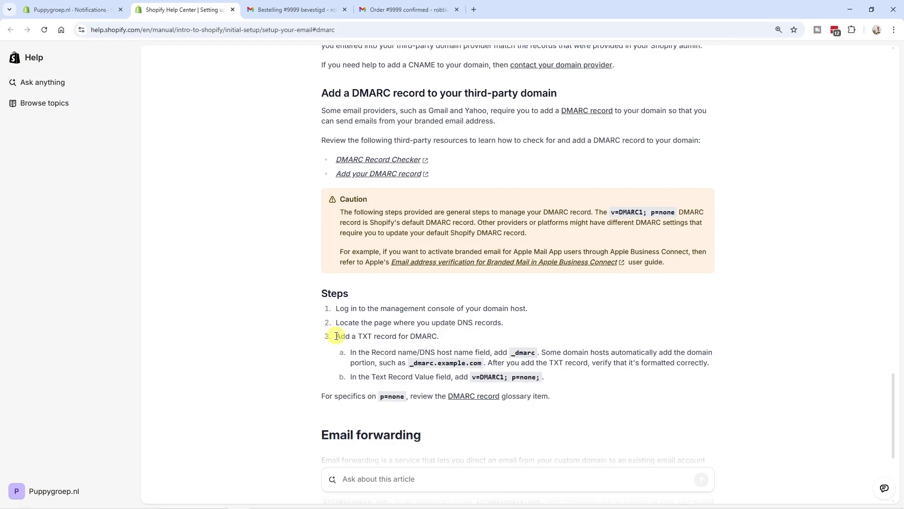
key(ctrl+w)
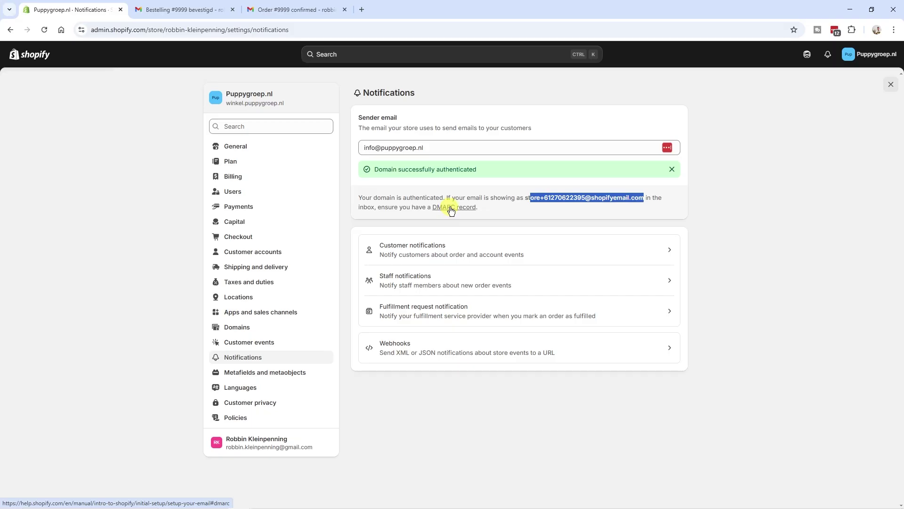
click(451, 208)
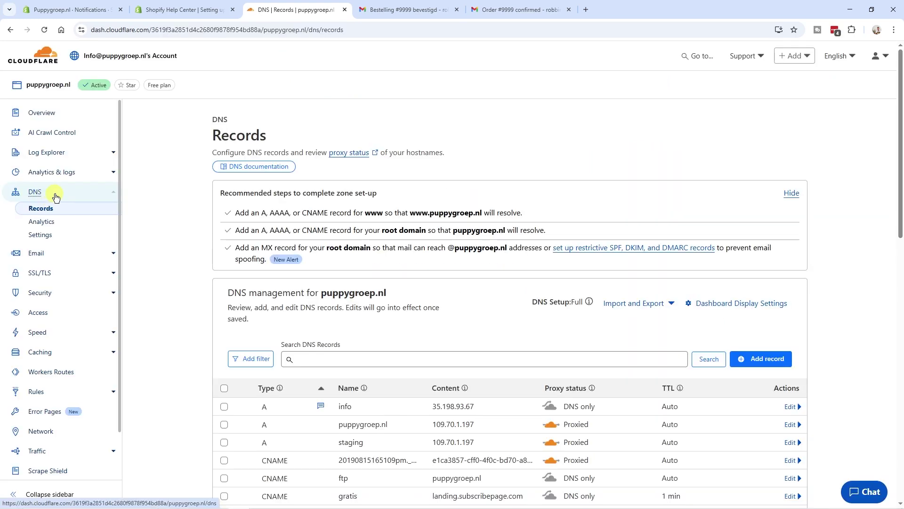
Step: Check puppygroep.nl's DNS records in Cloudflare for a _dmarc TXT record
scroll(222, 305, down, 10)
drag(338, 270, 691, 273)
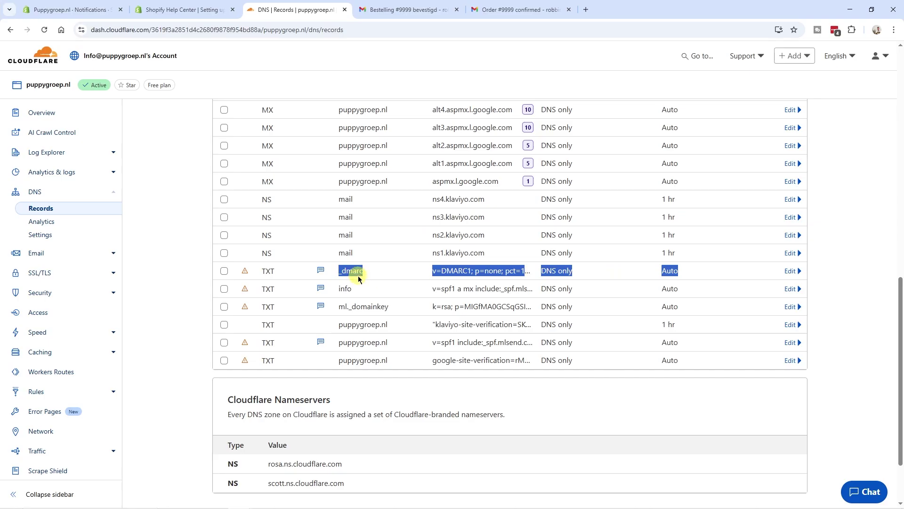
scroll(355, 271, up, 8)
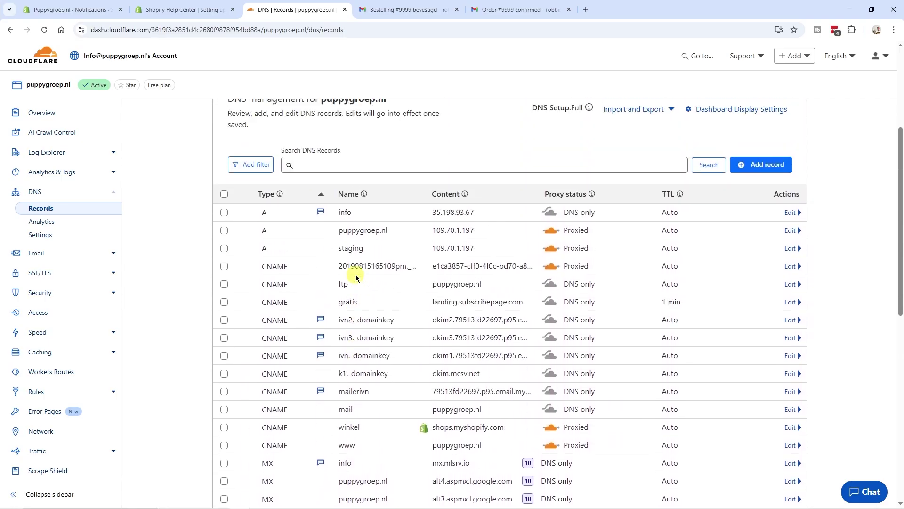
Step: Start a new DNS record for puppygroep.nl in Cloudflare and, following Shopify's DMARC article, set its type to TXT
scroll(358, 251, up, 2)
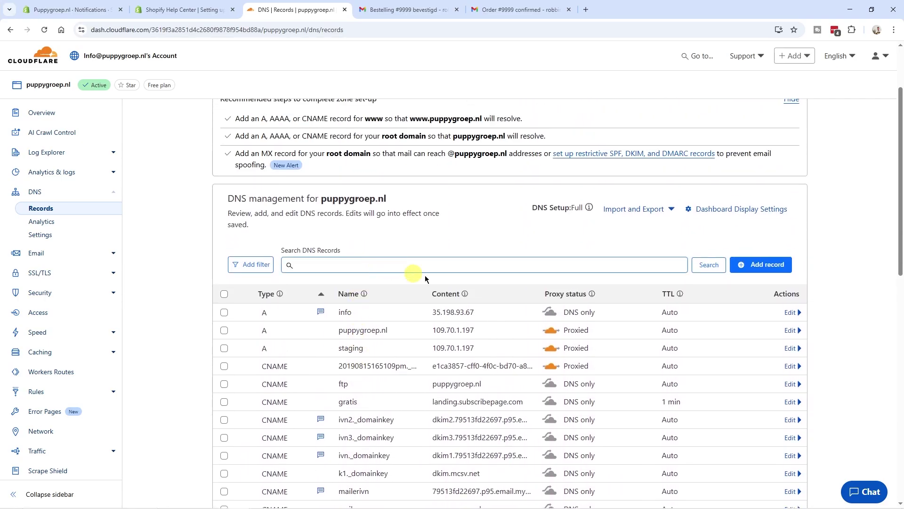
click(768, 265)
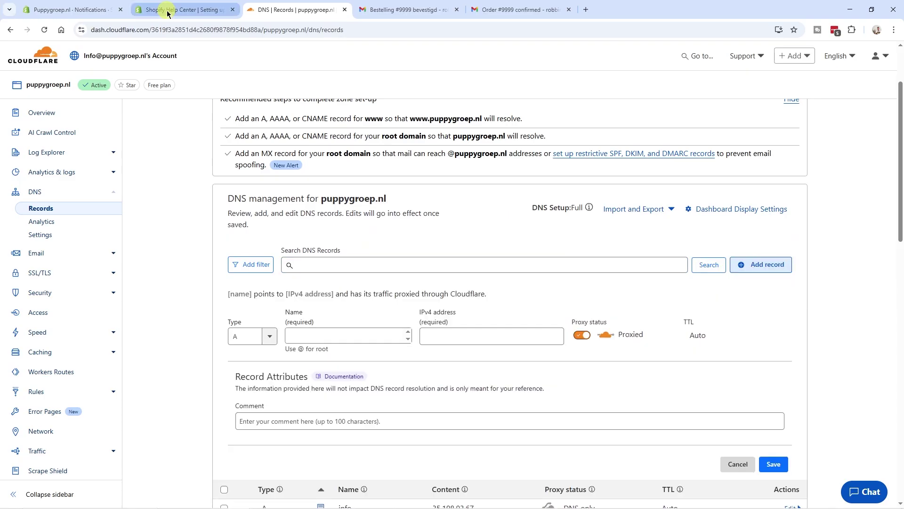
click(168, 13)
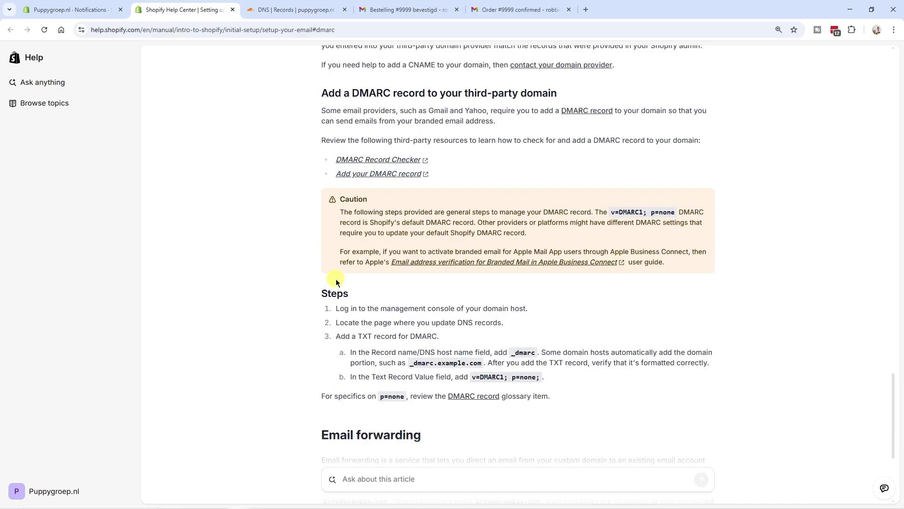
drag(336, 335, 398, 335)
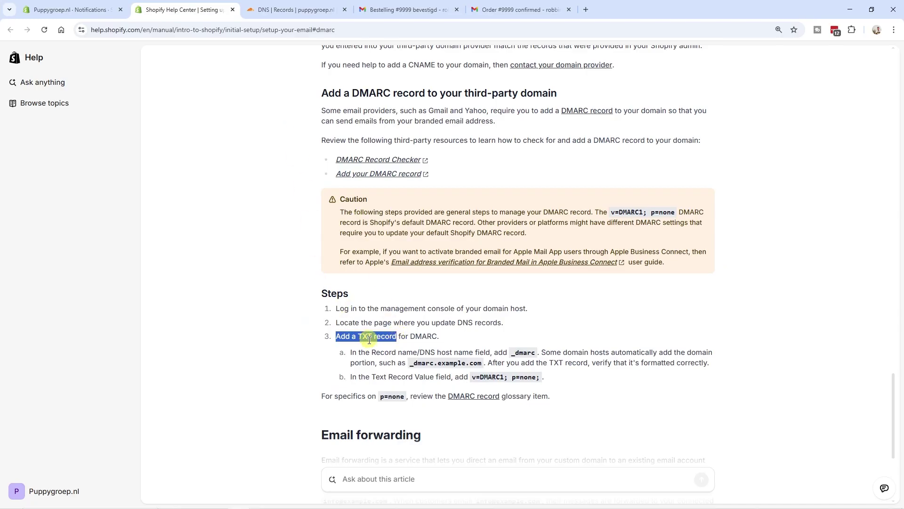
click(297, 11)
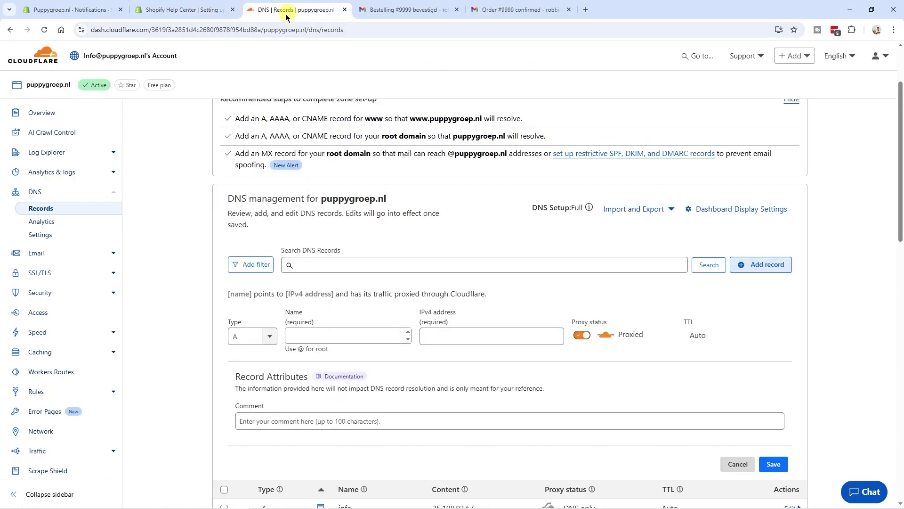
click(269, 339)
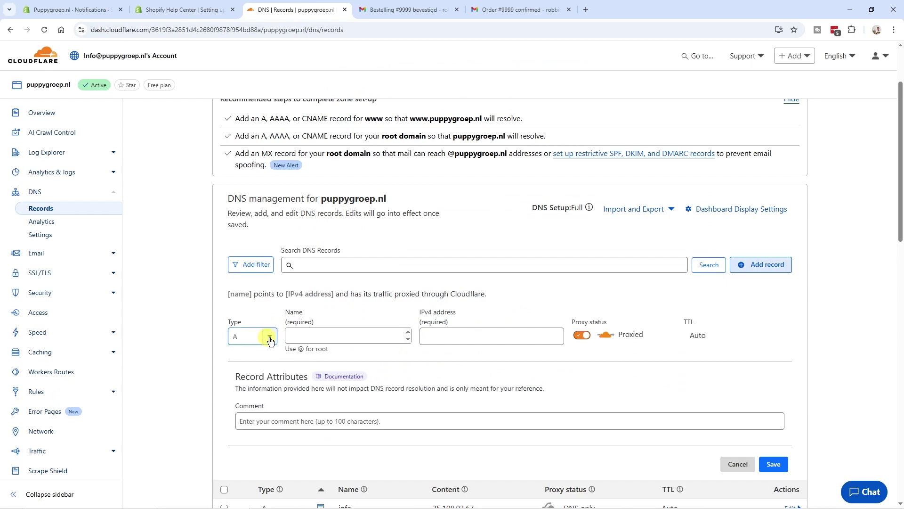
drag(272, 363, 274, 435)
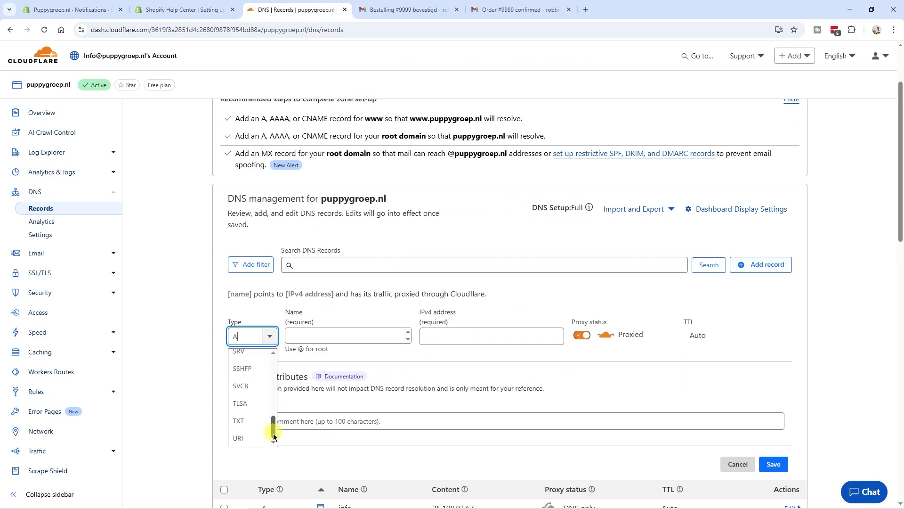
click(246, 423)
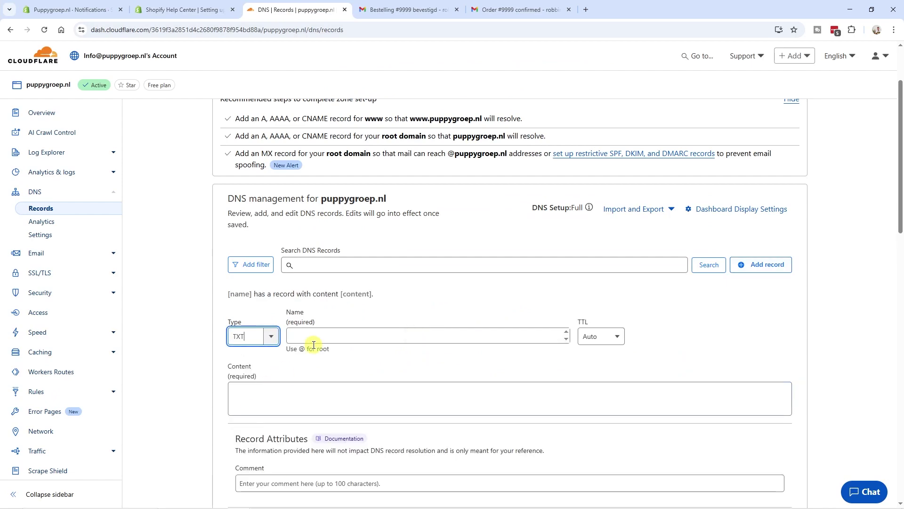
Step: Copy the record name _dmarc from Shopify's help article and enter it as the TXT record's name in Cloudflare
key(ctrl+shift+Tab)
drag(512, 352, 537, 356)
key(ctrl+c)
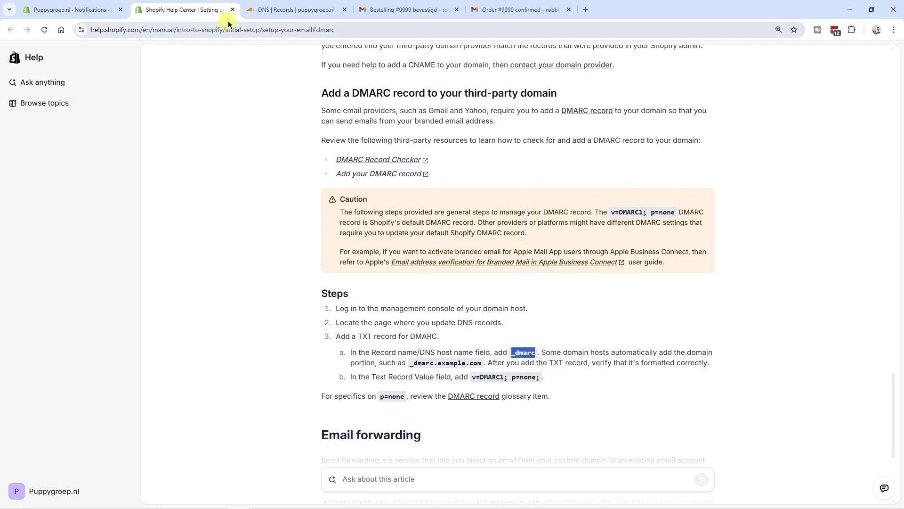
click(265, 14)
click(323, 337)
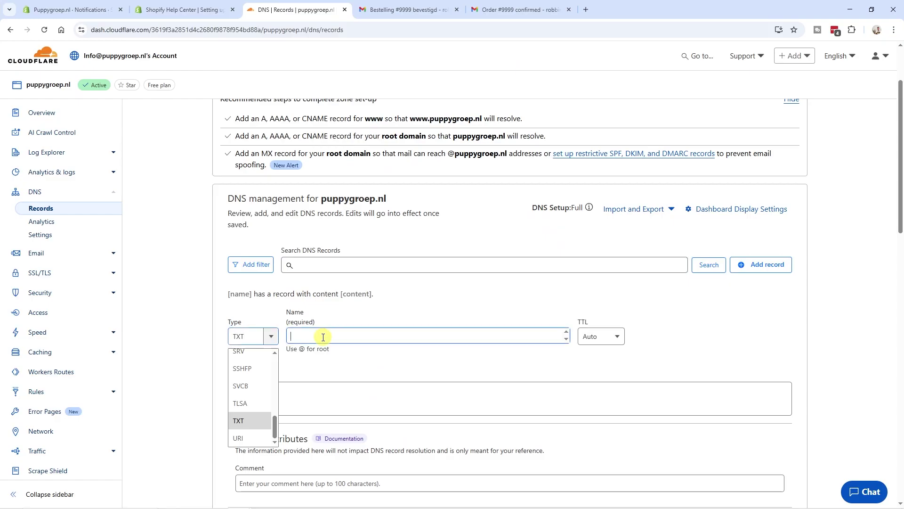
key(ctrl+v)
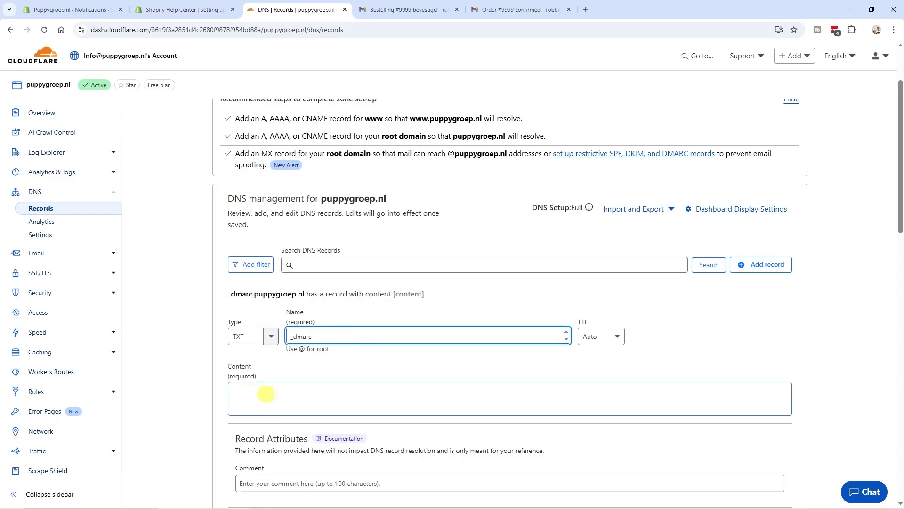
Step: Copy the value v=DMARC1; p=none; from Shopify's help article into the content of Cloudflare's _dmarc TXT record
click(184, 10)
drag(352, 377, 540, 377)
key(ctrl+c)
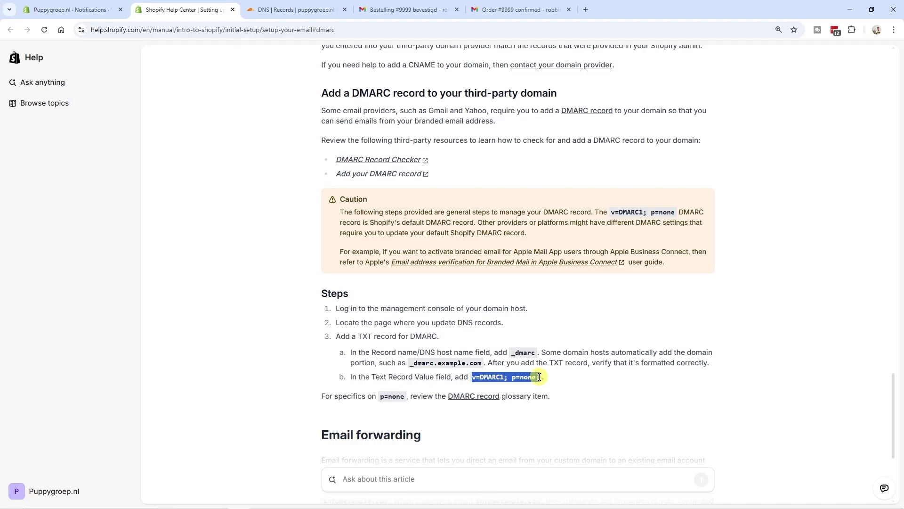
click(280, 10)
click(298, 395)
key(ctrl+v)
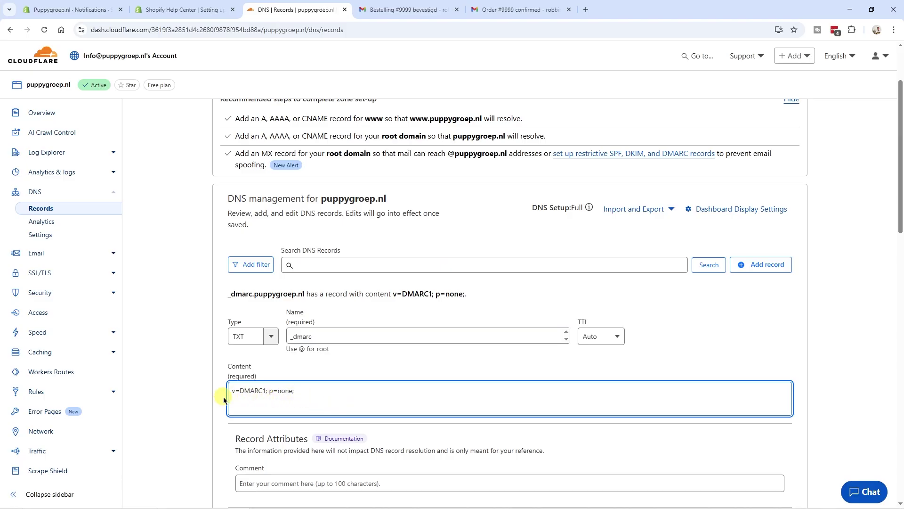
scroll(223, 399, down, 2)
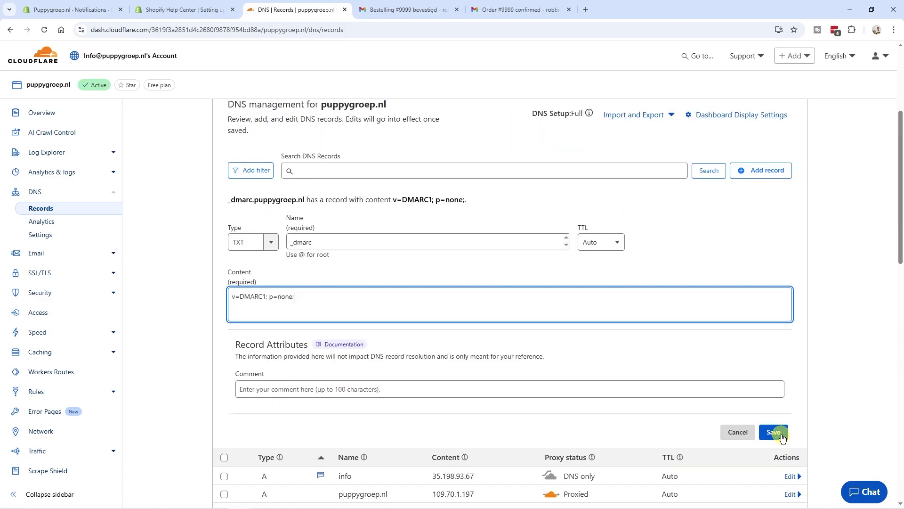